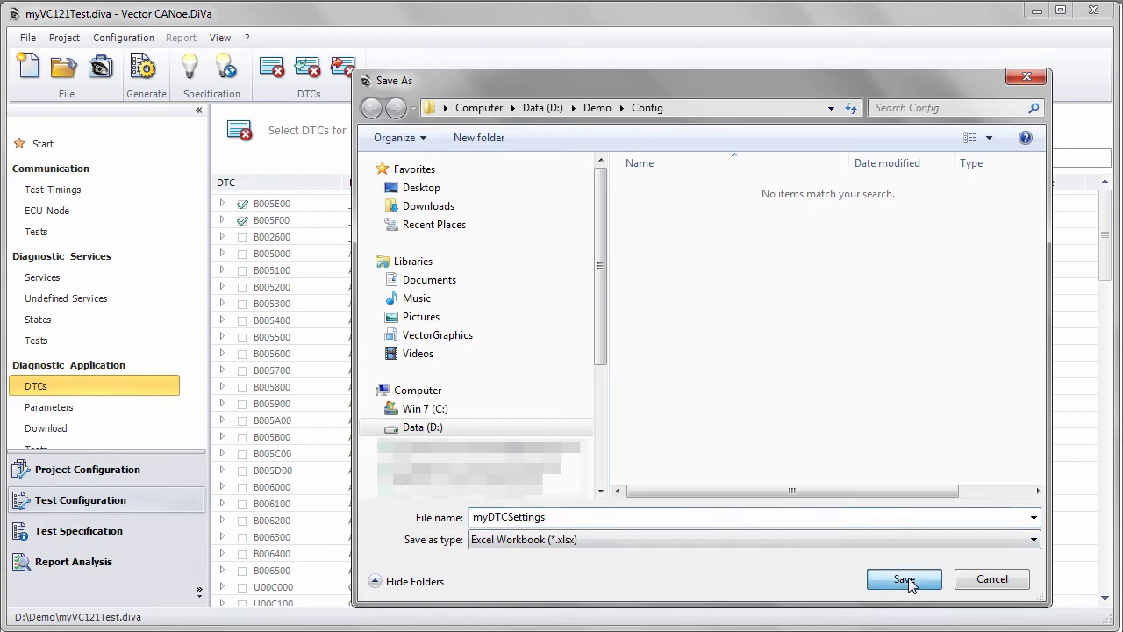
- Open the exported myDTCSettings.xlsx in Excel from the DTC export's file dialog
{"action": "left_click", "coordinate": [347, 69]}
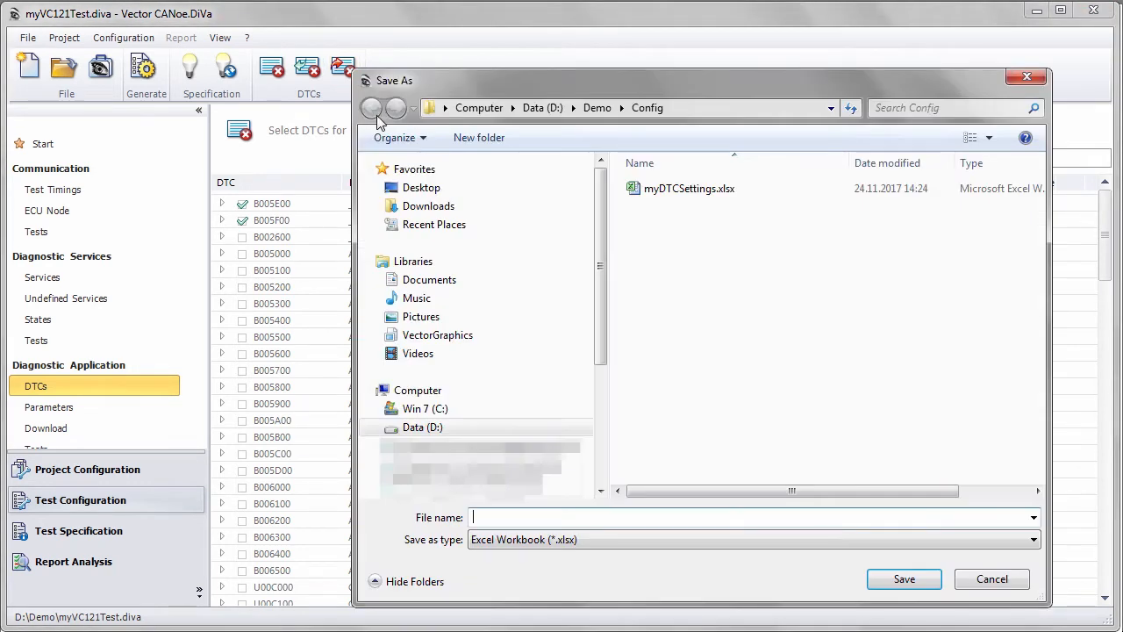
{"action": "right_click", "coordinate": [665, 194]}
{"action": "left_click", "coordinate": [707, 233]}
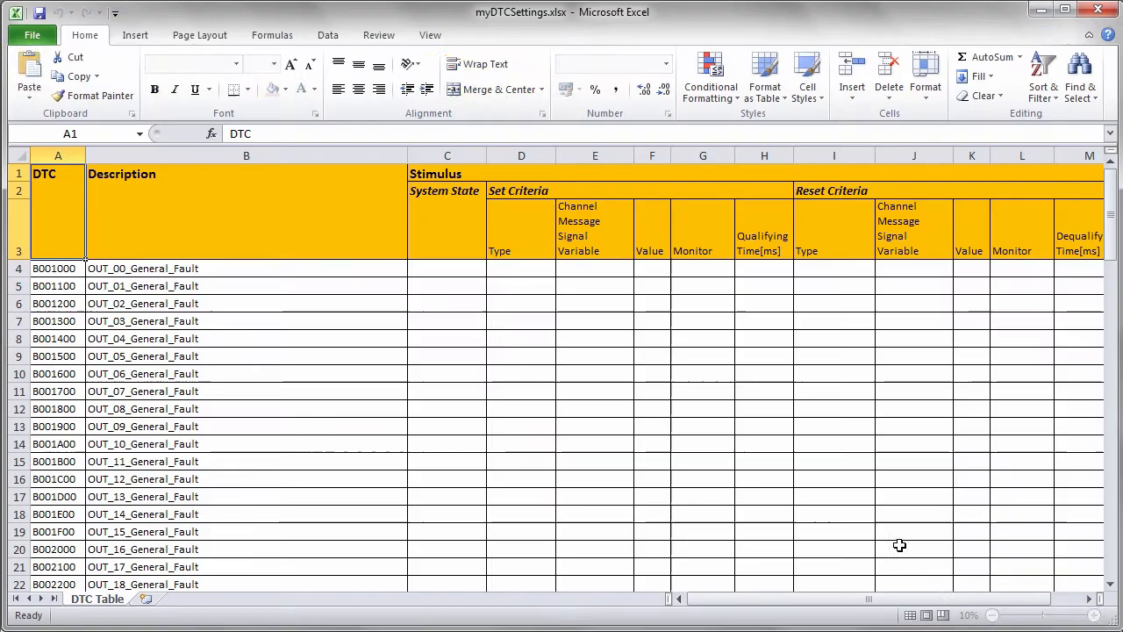
- Split the DTC Table worksheet above row 4 to separate the header rows from the DTC data
{"action": "left_click", "coordinate": [318, 333]}
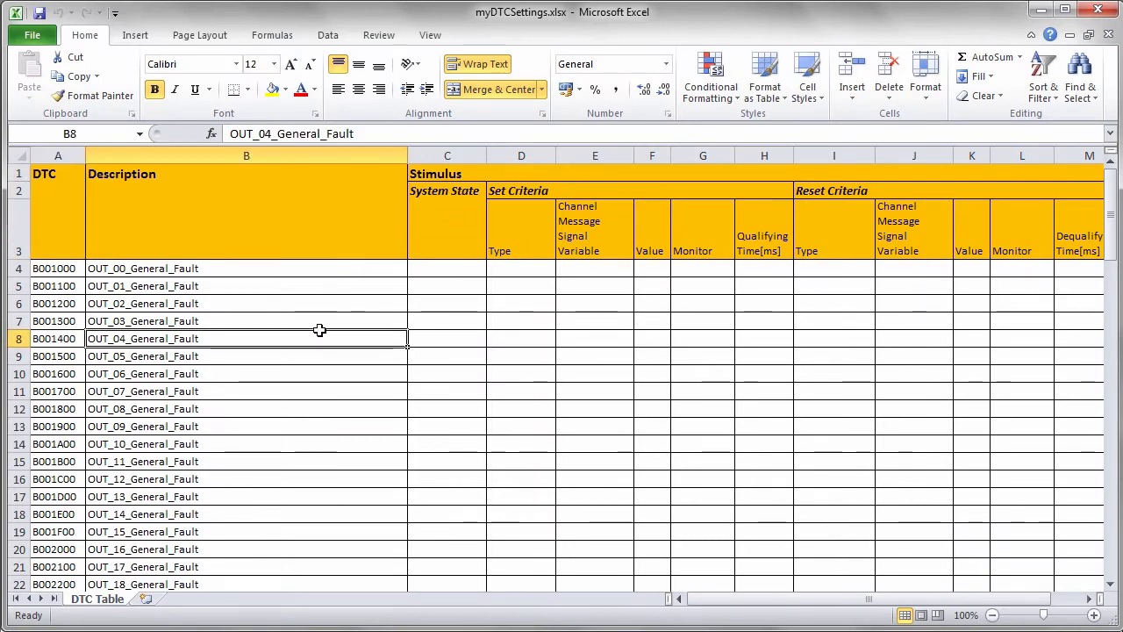
{"action": "left_click", "coordinate": [18, 269]}
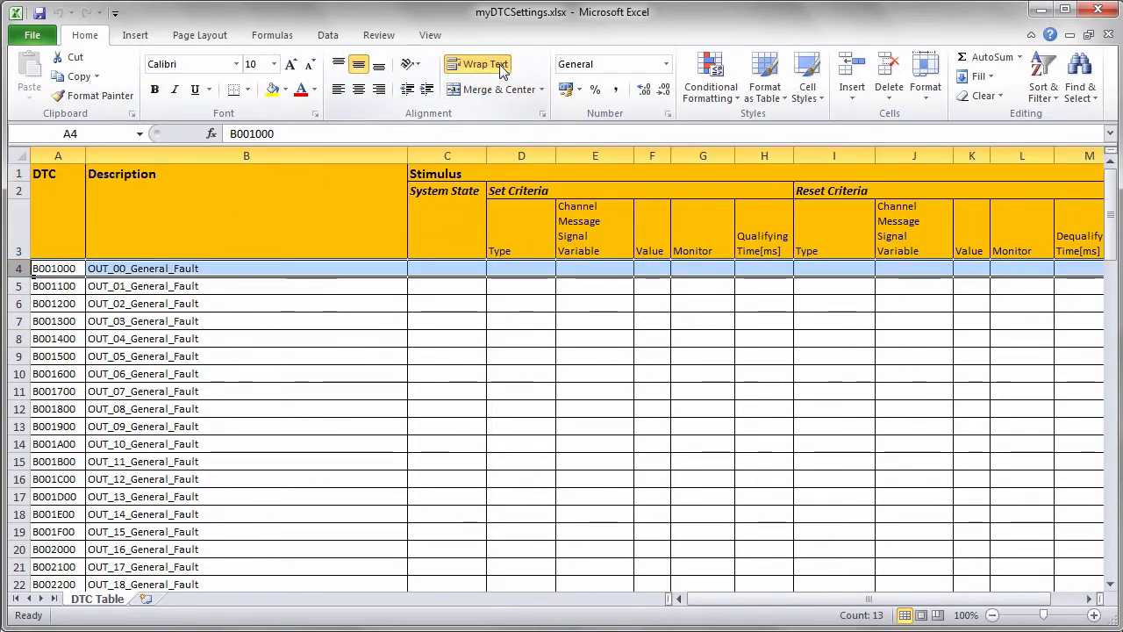
{"action": "left_click", "coordinate": [430, 35]}
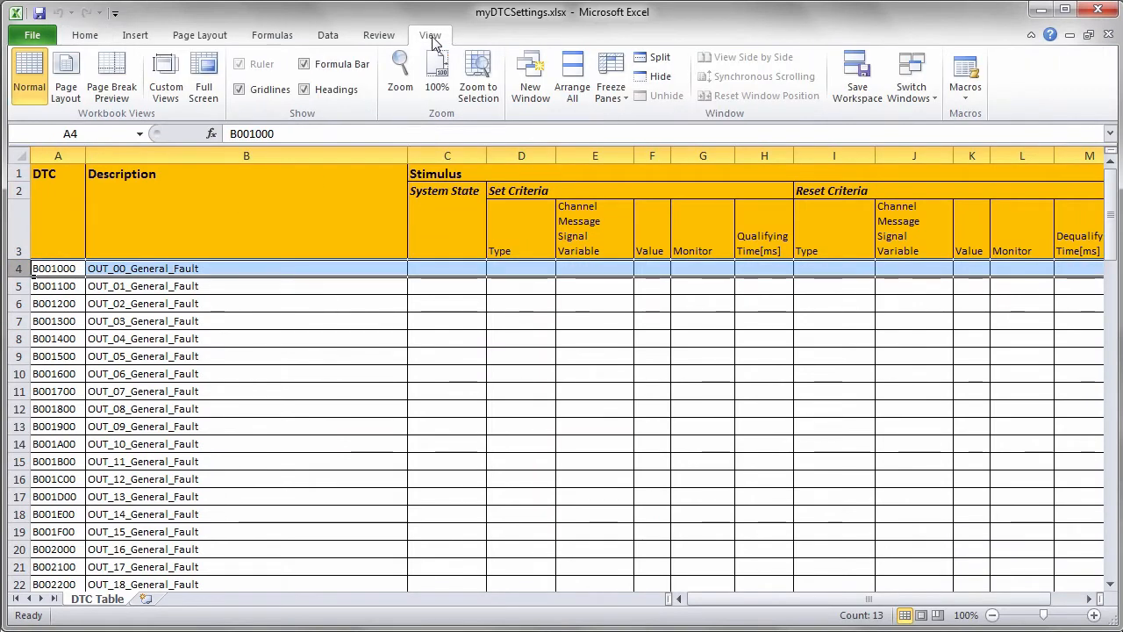
{"action": "left_click", "coordinate": [658, 57]}
- Insert a blank row between DTCs B005E00 and B005F00, at row 69 of the DTC table
{"action": "scroll", "coordinate": [373, 376], "scroll_direction": "down", "scroll_amount": 4}
{"action": "scroll", "coordinate": [372, 377], "scroll_direction": "down", "scroll_amount": 15}
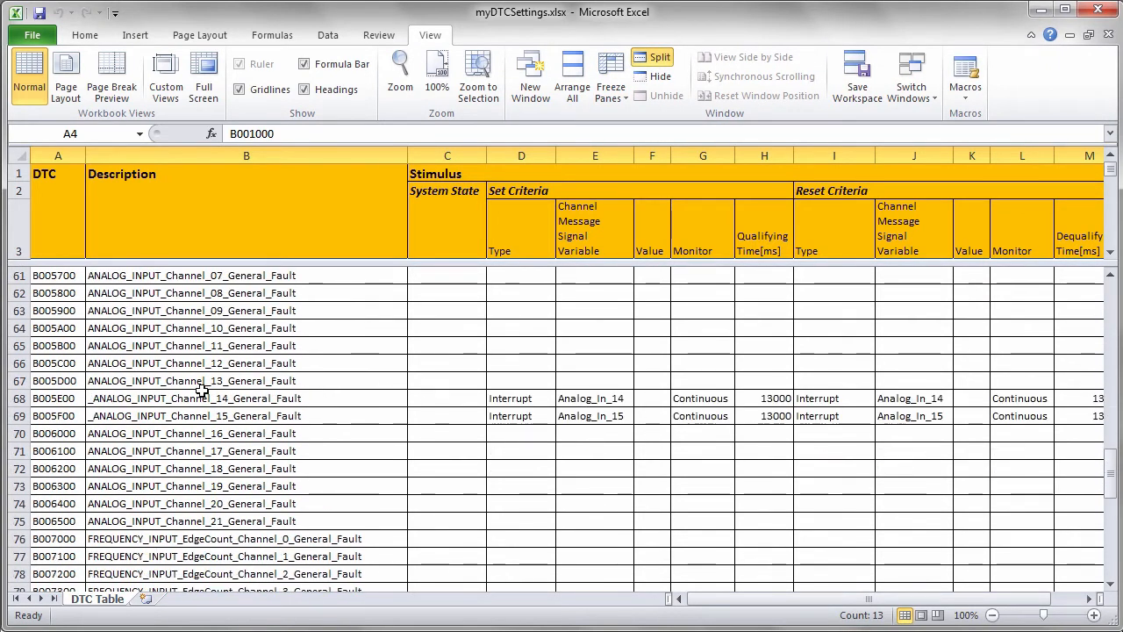
{"action": "left_click", "coordinate": [9, 397]}
{"action": "left_click", "coordinate": [9, 415]}
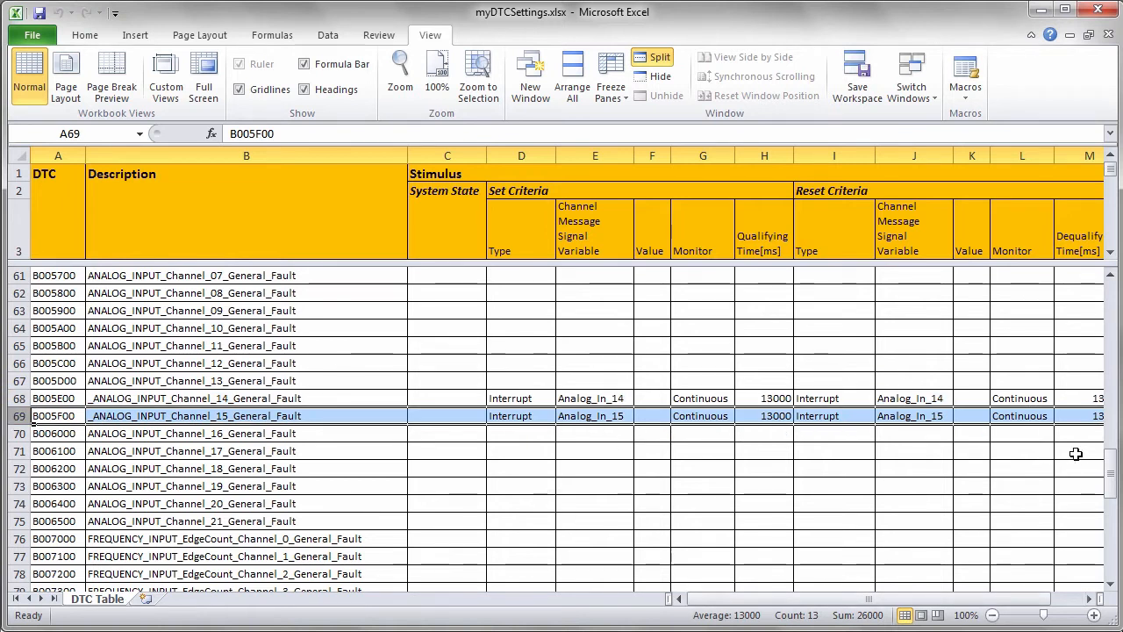
{"action": "left_click", "coordinate": [12, 416]}
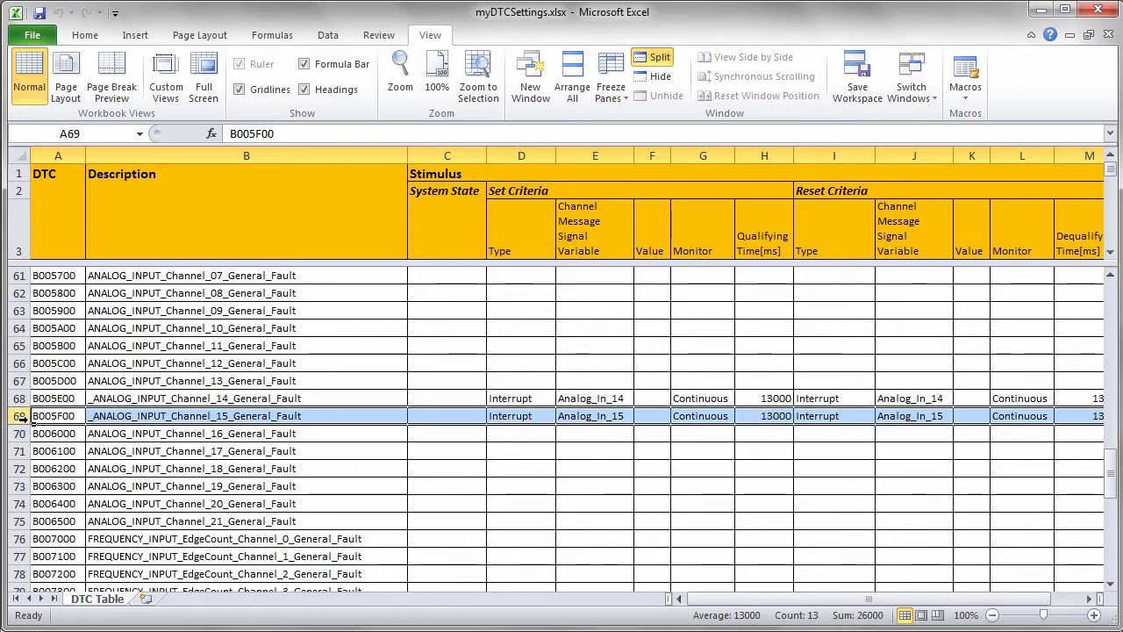
{"action": "right_click", "coordinate": [18, 416]}
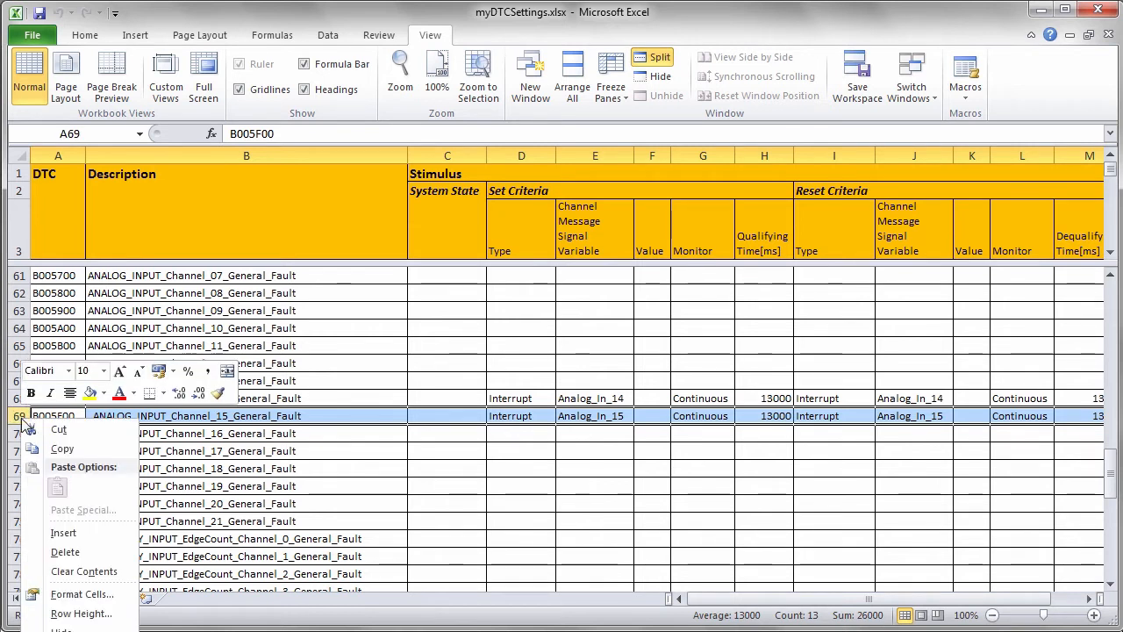
{"action": "left_click", "coordinate": [96, 532]}
- Copy the complete B005E00 row 68 into the blank row 69
{"action": "left_click", "coordinate": [18, 399]}
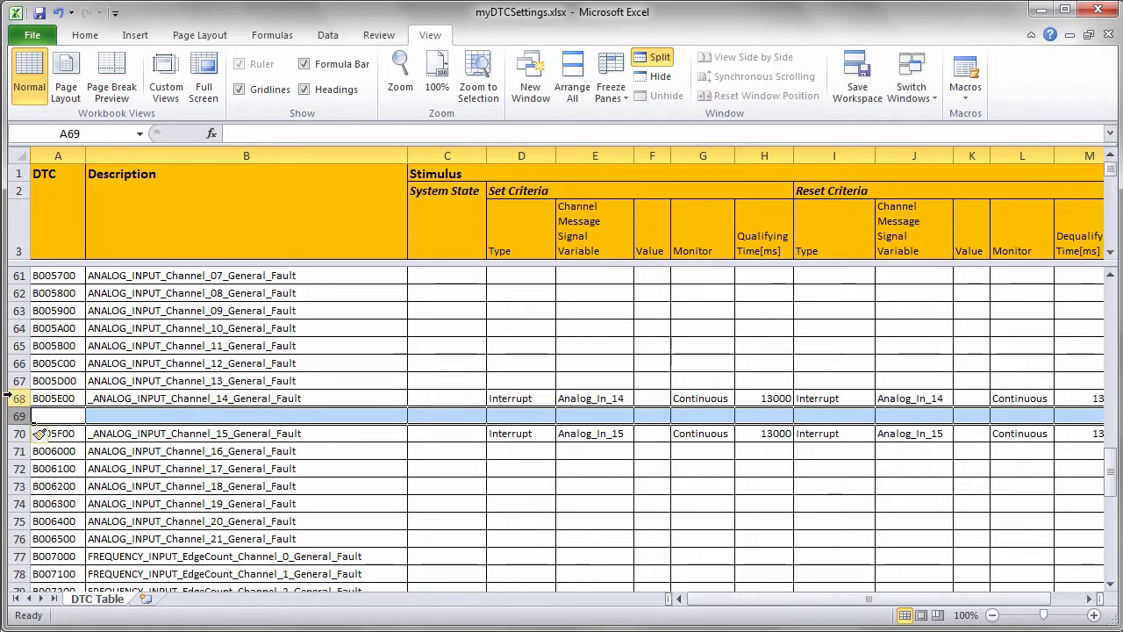
{"action": "key", "text": "ctrl+c"}
{"action": "left_click", "coordinate": [18, 416]}
{"action": "key", "text": "ctrl+v"}
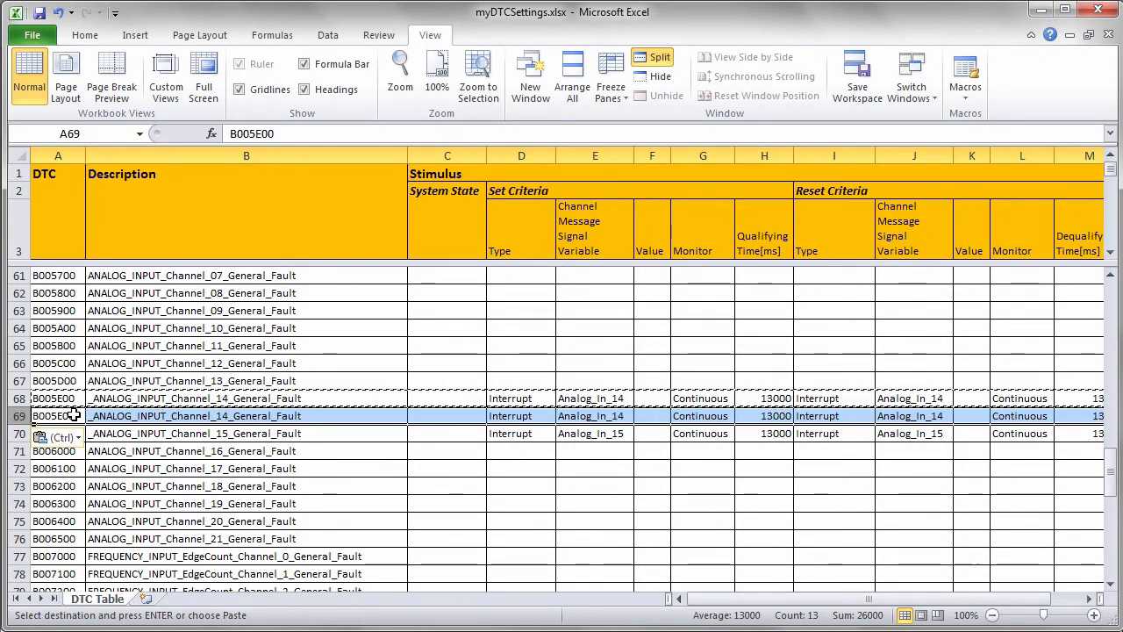
- Set both the qualifying time and the dequalifying time of the duplicated B005E00 row 69 to 11000 ms
{"action": "double_click", "coordinate": [766, 418]}
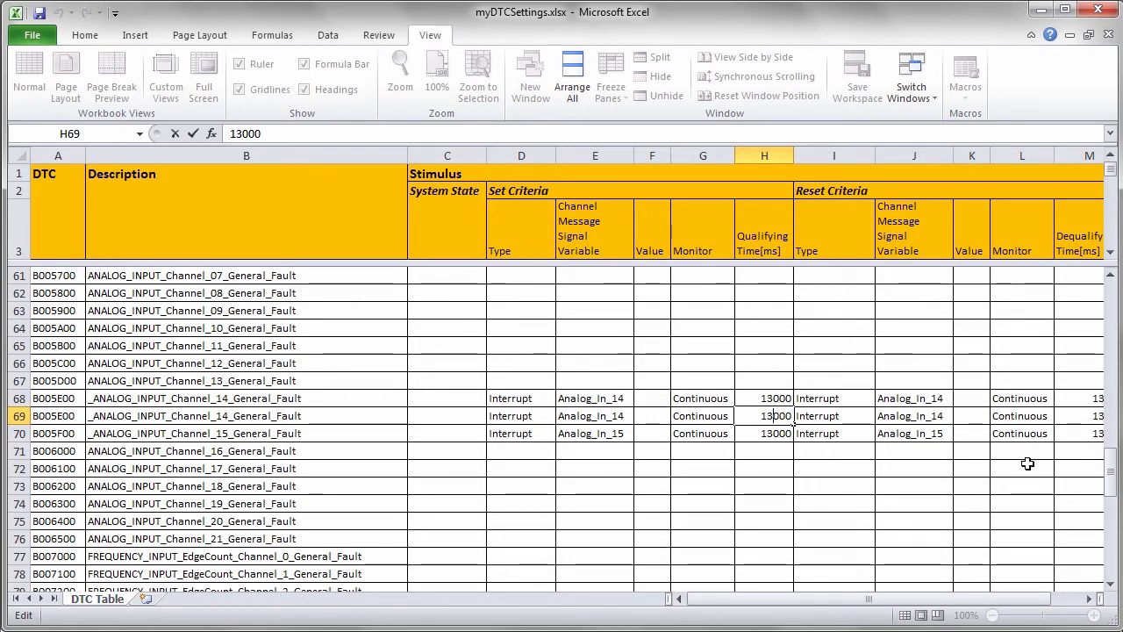
{"action": "type", "text": "^1"}
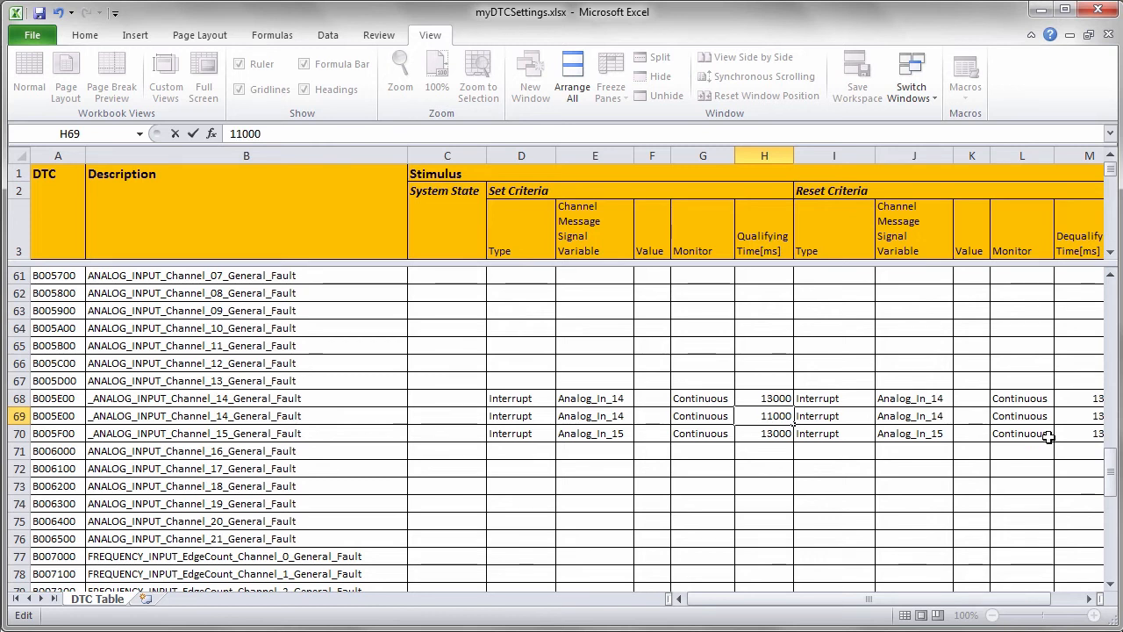
{"action": "left_click", "coordinate": [1088, 416]}
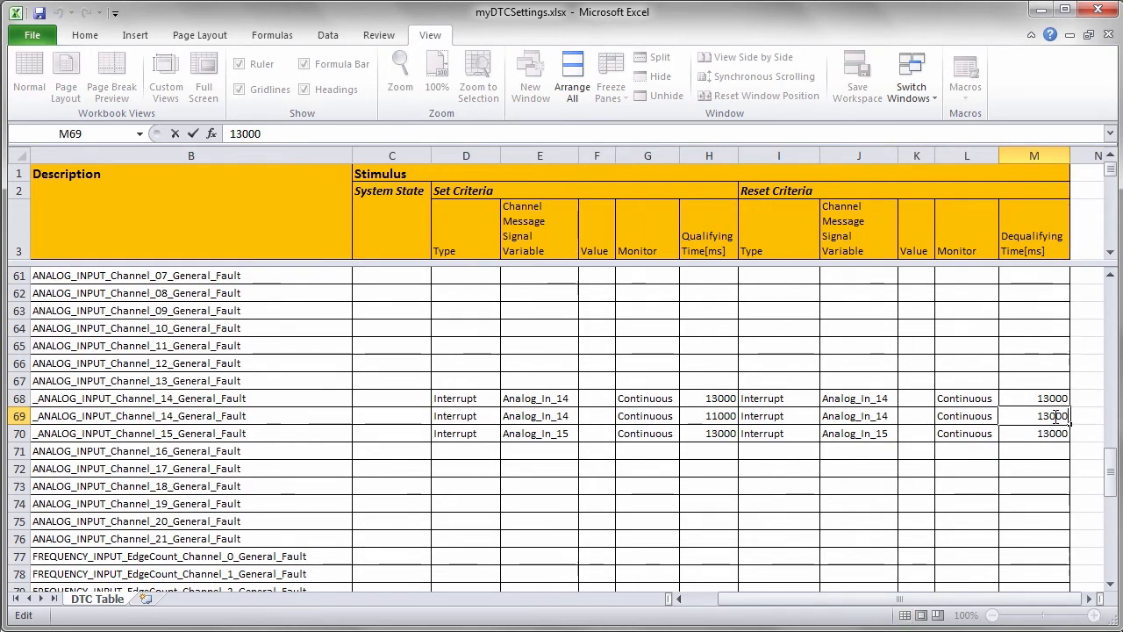
{"action": "type", "text": "1"}
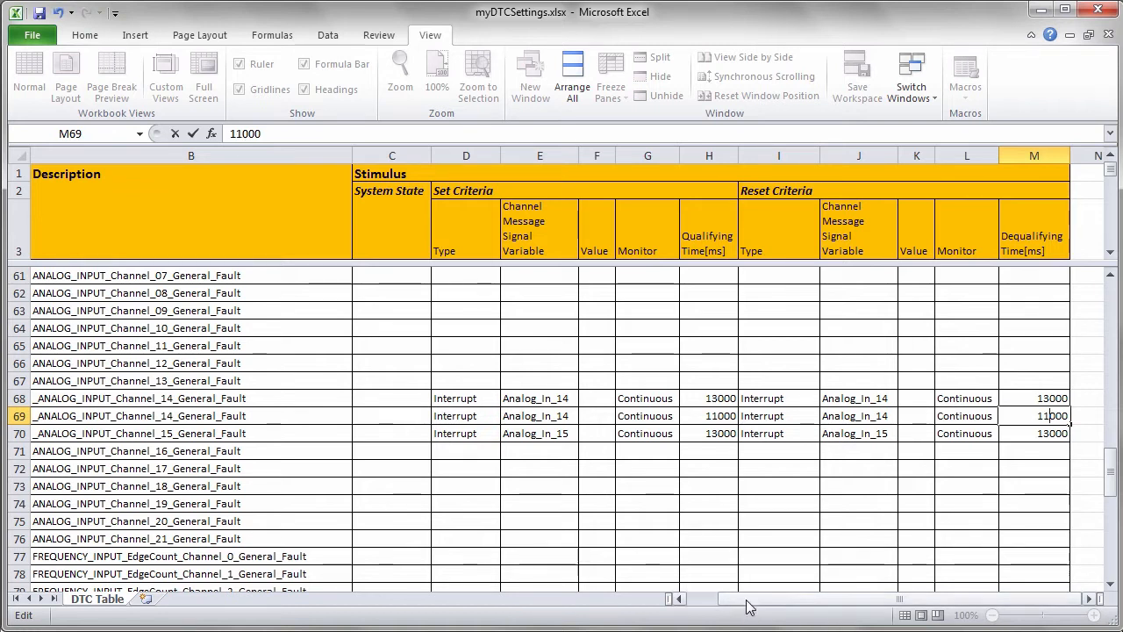
{"action": "left_click_drag", "start_coordinate": [746, 603], "coordinate": [664, 608]}
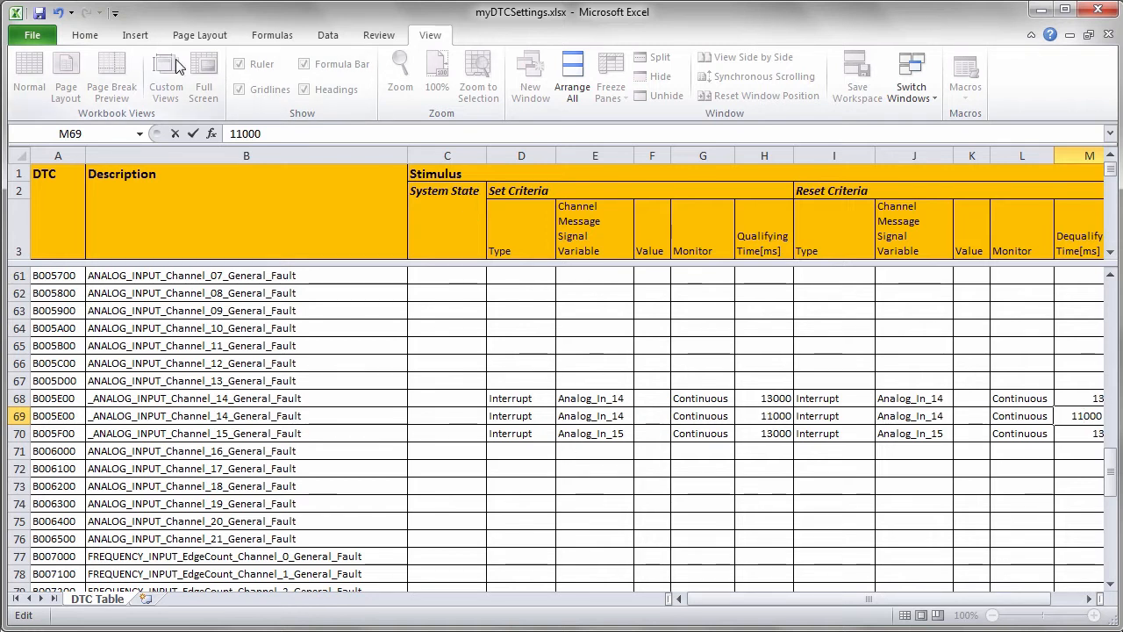
- Save and close the myDTCSettings.xlsx workbook, then cancel the export dialog back in CANoe.DiVa
{"action": "left_click", "coordinate": [39, 16]}
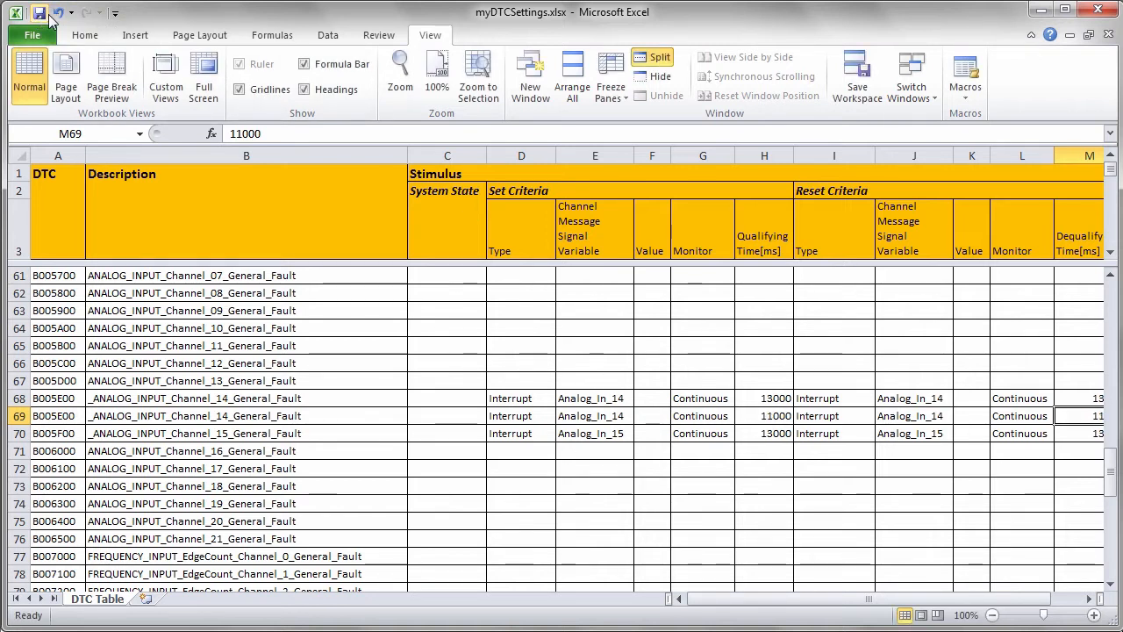
{"action": "left_click", "coordinate": [1099, 9]}
{"action": "left_click", "coordinate": [985, 580]}
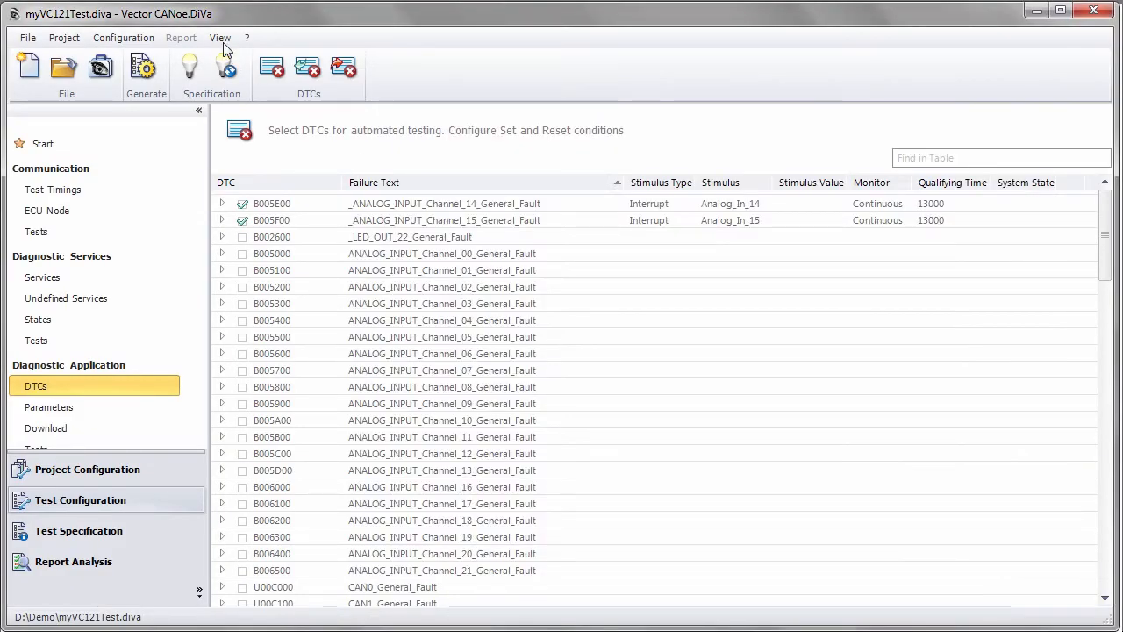
- Import the DTC settings from the edited myDTCSettings.xlsx workbook
{"action": "left_click", "coordinate": [307, 70]}
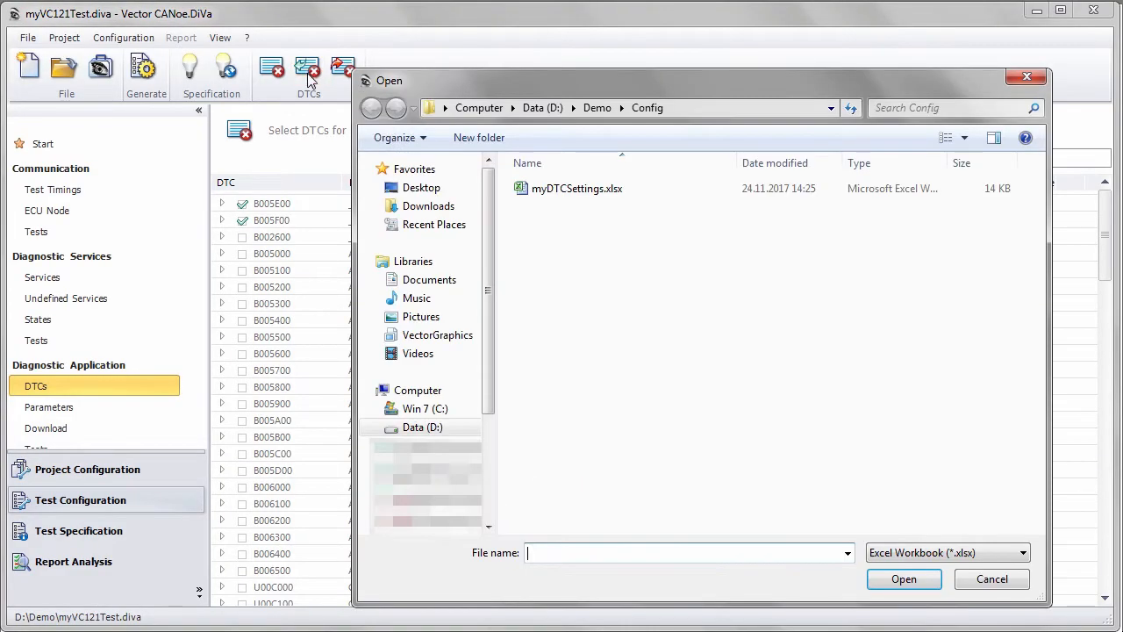
{"action": "left_click", "coordinate": [581, 197]}
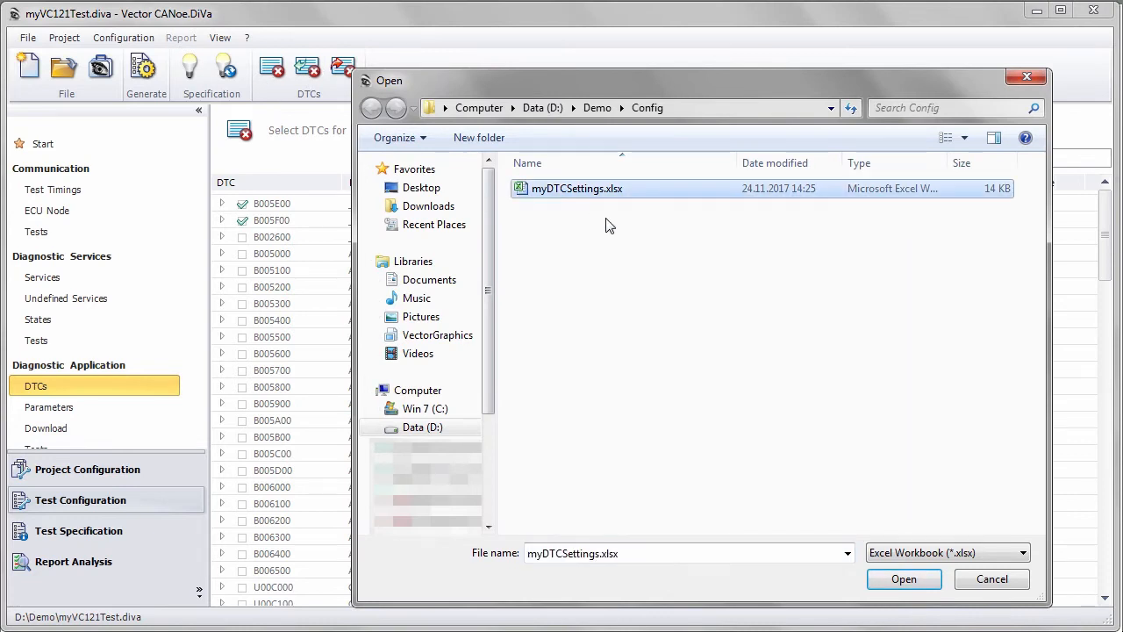
{"action": "left_click", "coordinate": [918, 582]}
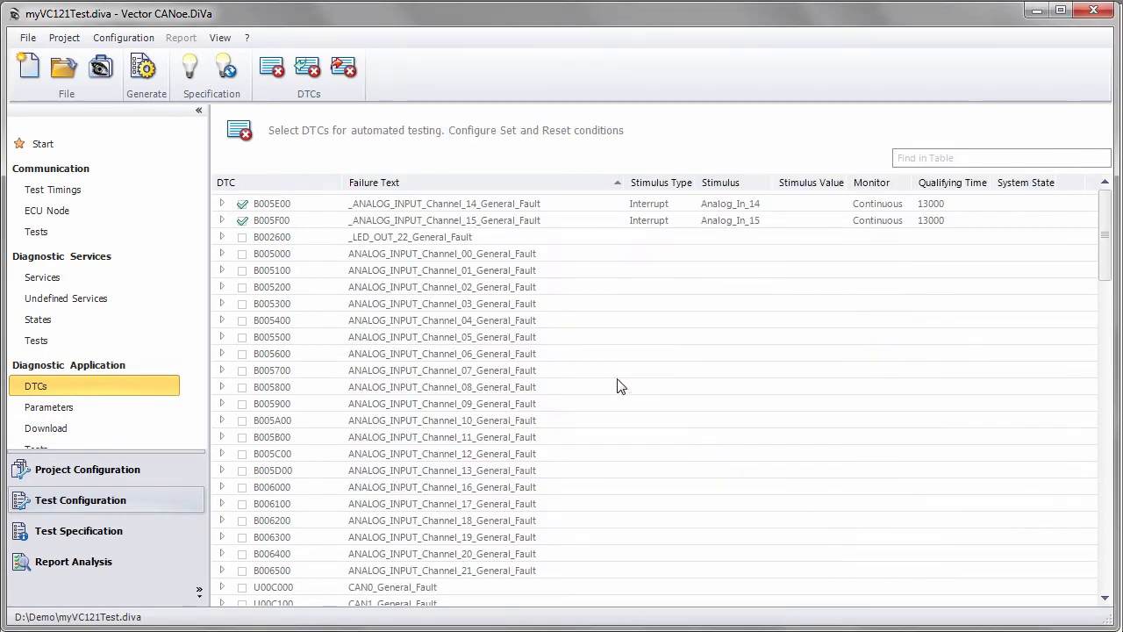
{"action": "left_click", "coordinate": [343, 80]}
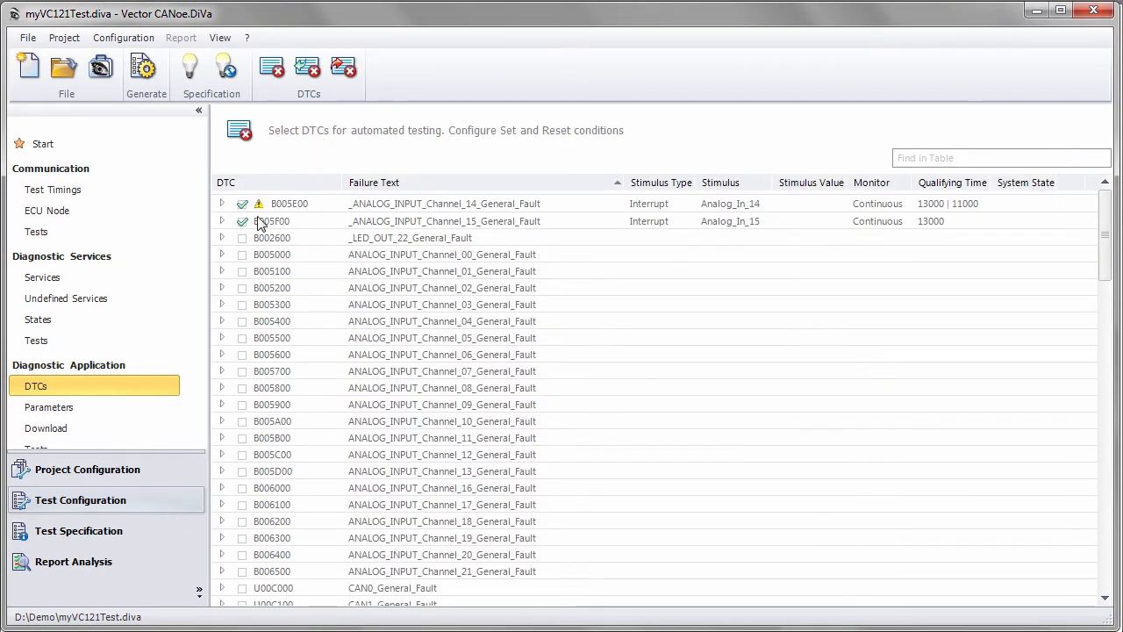
- Enable Stimulus #2 of DTC B005E00 and review the set and reset criteria of both stimuli
{"action": "left_click", "coordinate": [222, 205]}
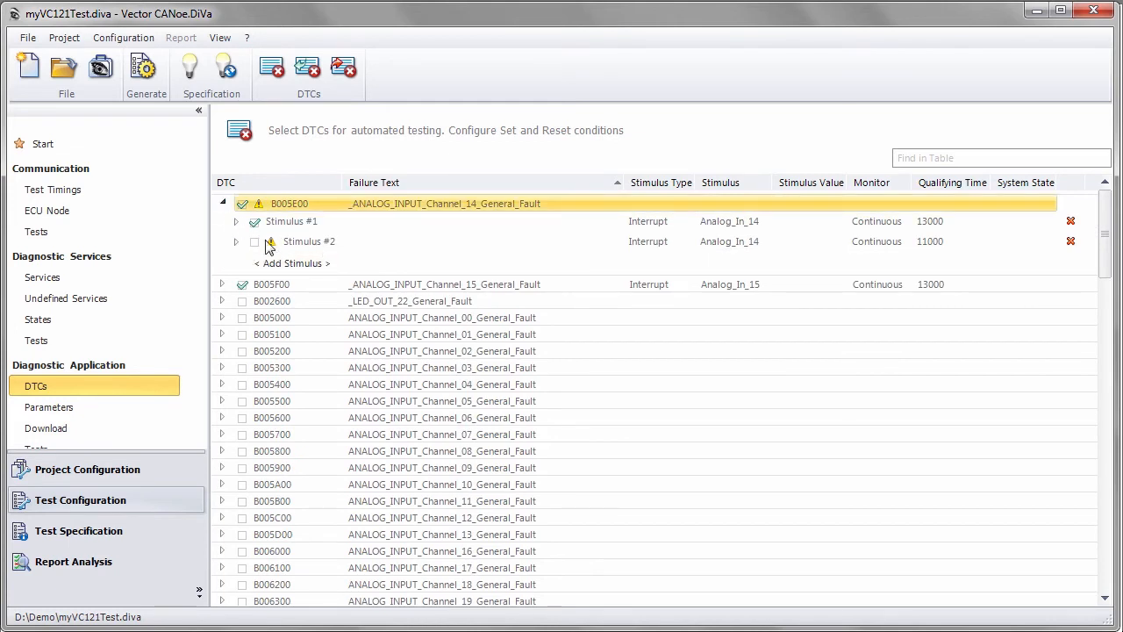
{"action": "left_click", "coordinate": [237, 243]}
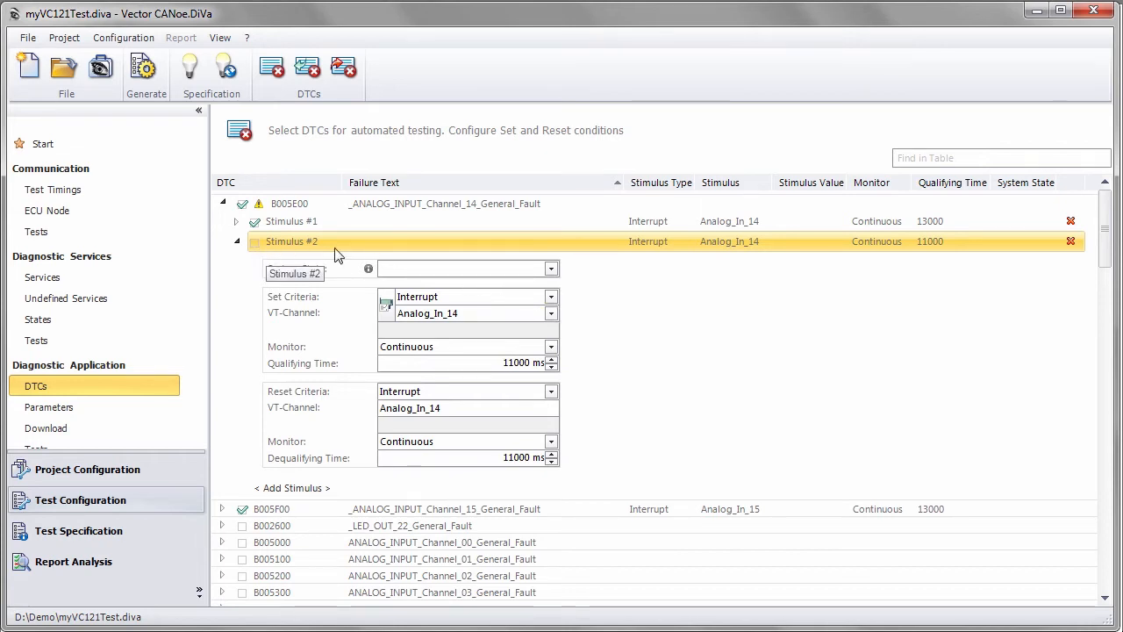
{"action": "left_click", "coordinate": [256, 242]}
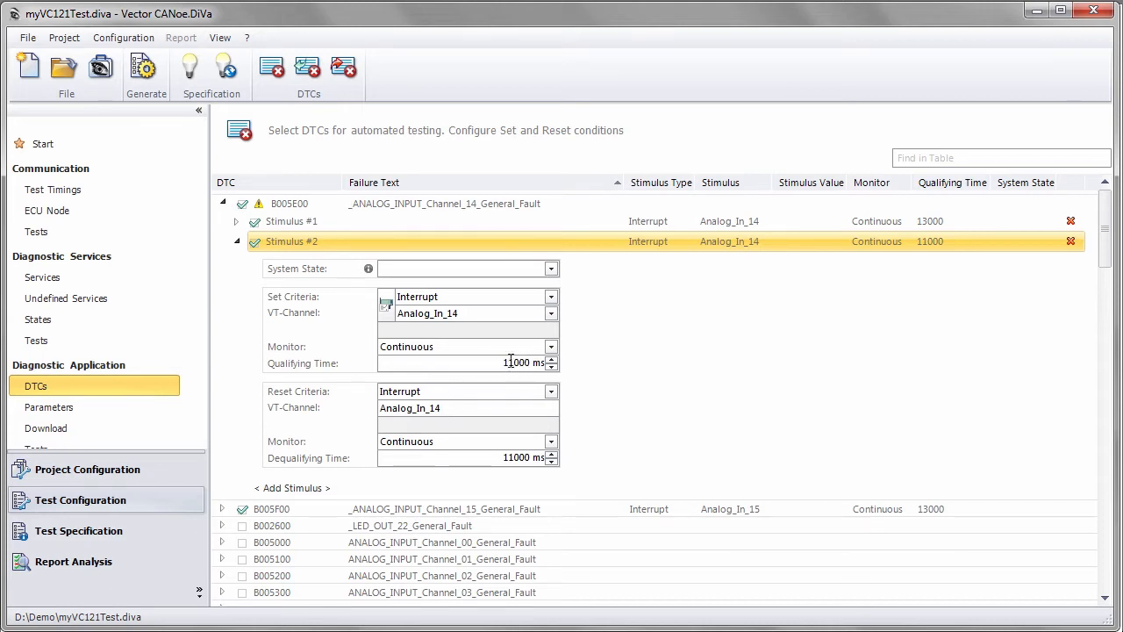
{"action": "left_click", "coordinate": [237, 222]}
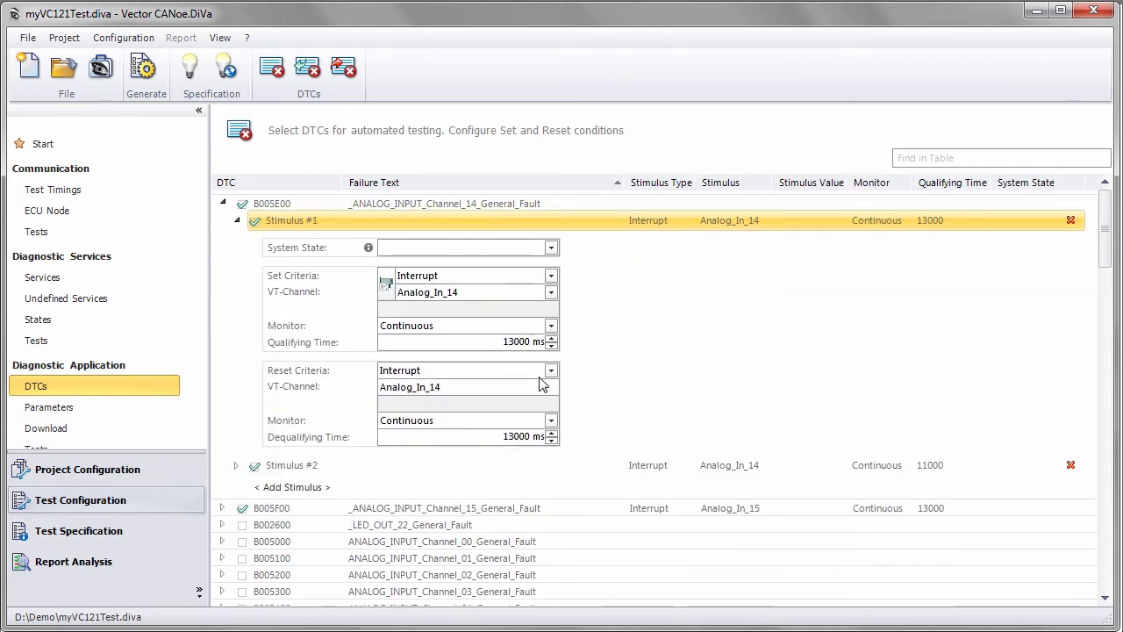
{"action": "left_click", "coordinate": [237, 221]}
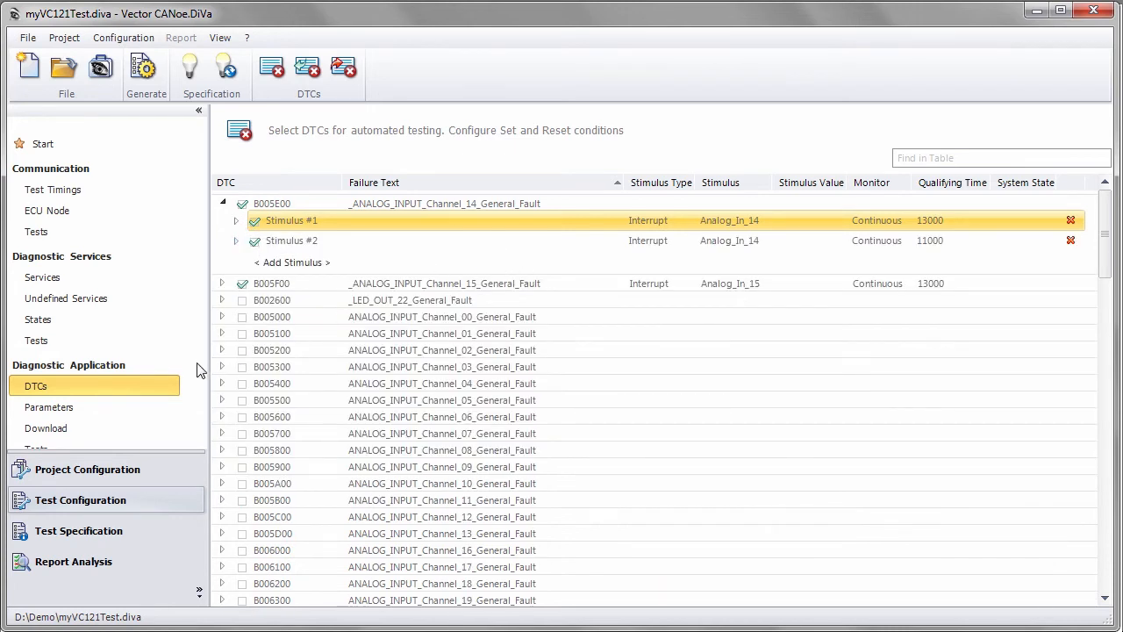
- Export the diagnostic application parameters to an Excel workbook named myParameters in the Config folder
{"action": "left_click", "coordinate": [74, 409]}
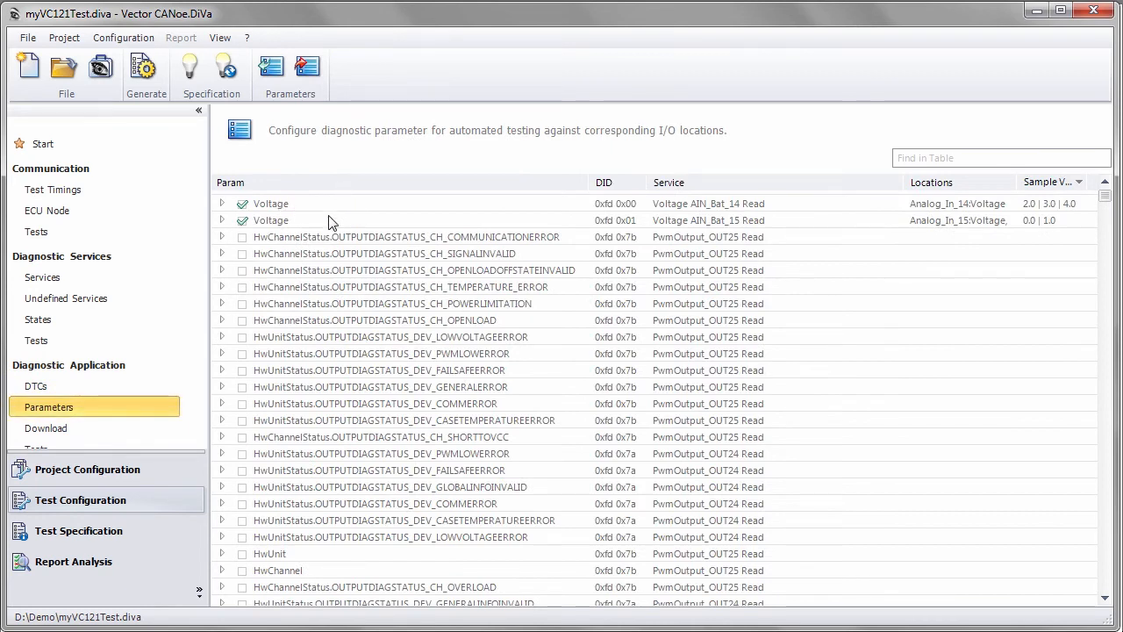
{"action": "left_click", "coordinate": [307, 74]}
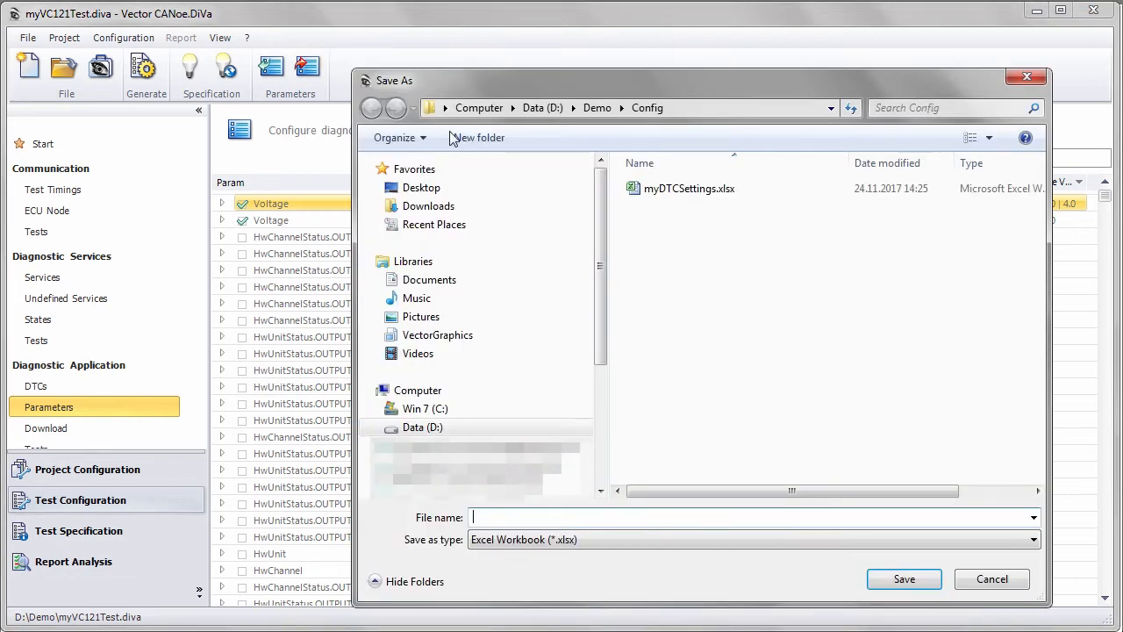
{"action": "type", "text": "myParameters"}
{"action": "left_click", "coordinate": [923, 581]}
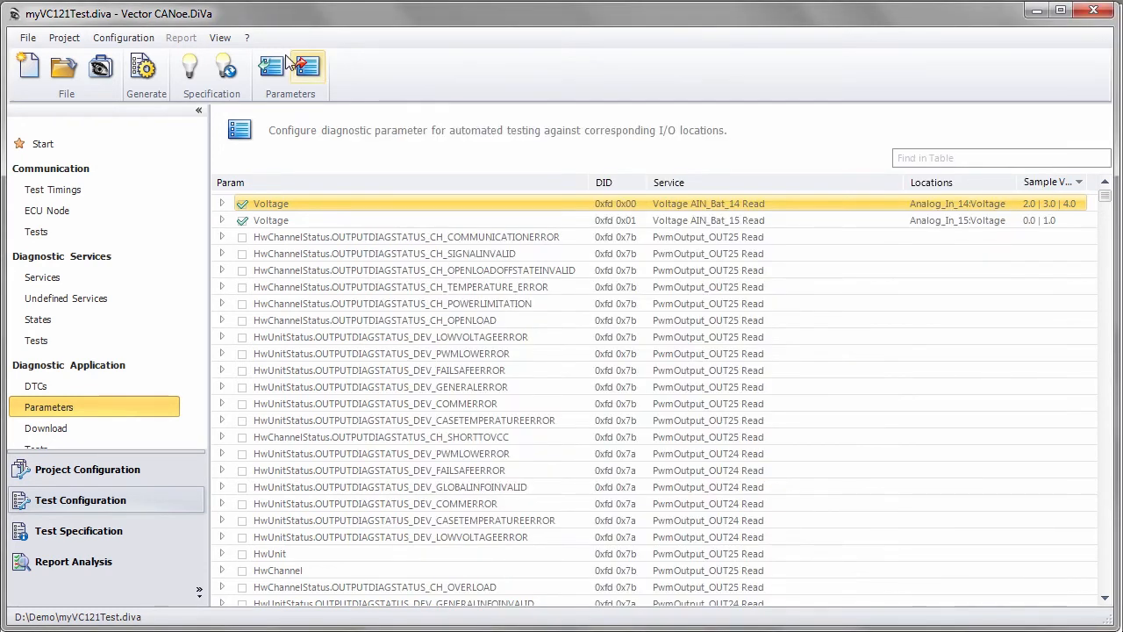
- Open the exported myParameters.xlsx in Excel from the parameter export's file dialog
{"action": "left_click", "coordinate": [309, 74]}
{"action": "right_click", "coordinate": [682, 209]}
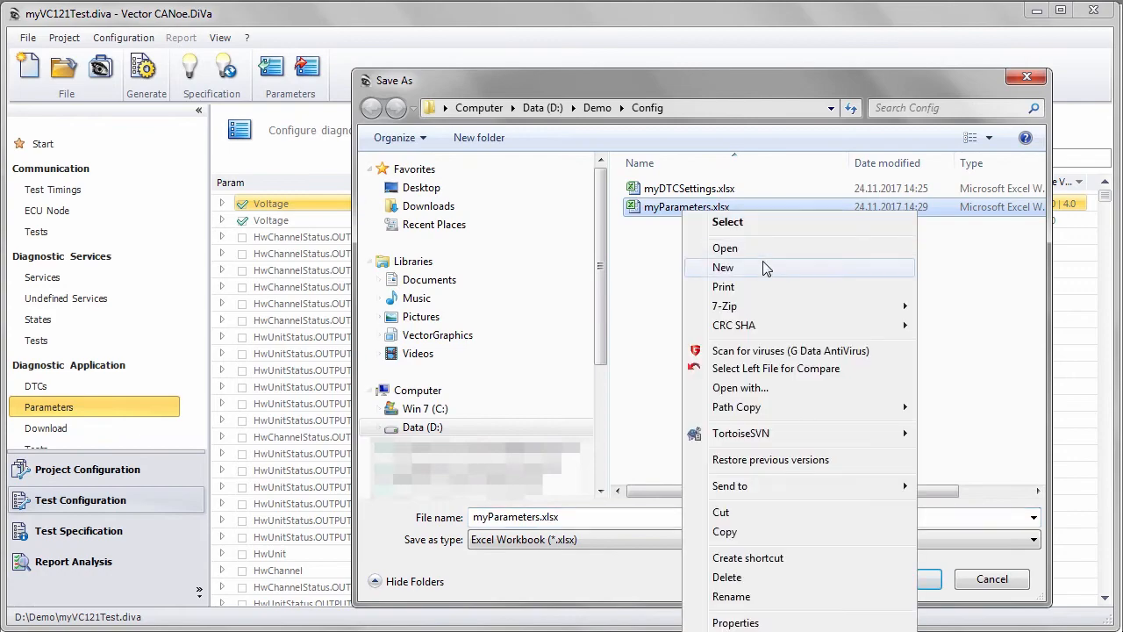
{"action": "left_click", "coordinate": [761, 250]}
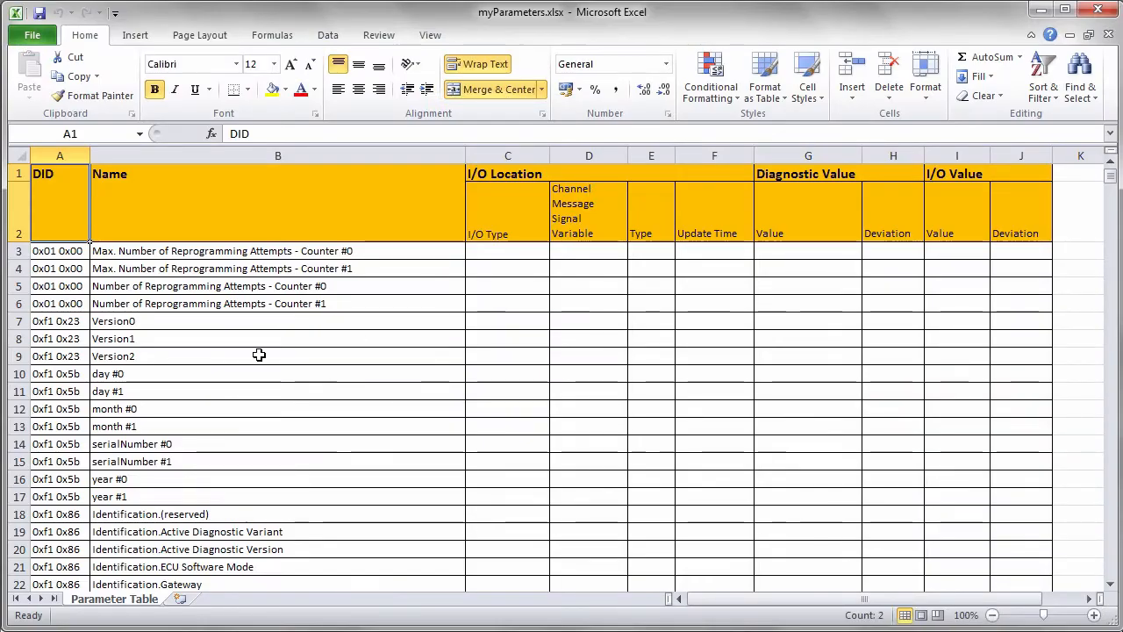
- Split the Parameter Table worksheet above row 3 to separate the header rows from the parameter data
{"action": "left_click", "coordinate": [18, 251]}
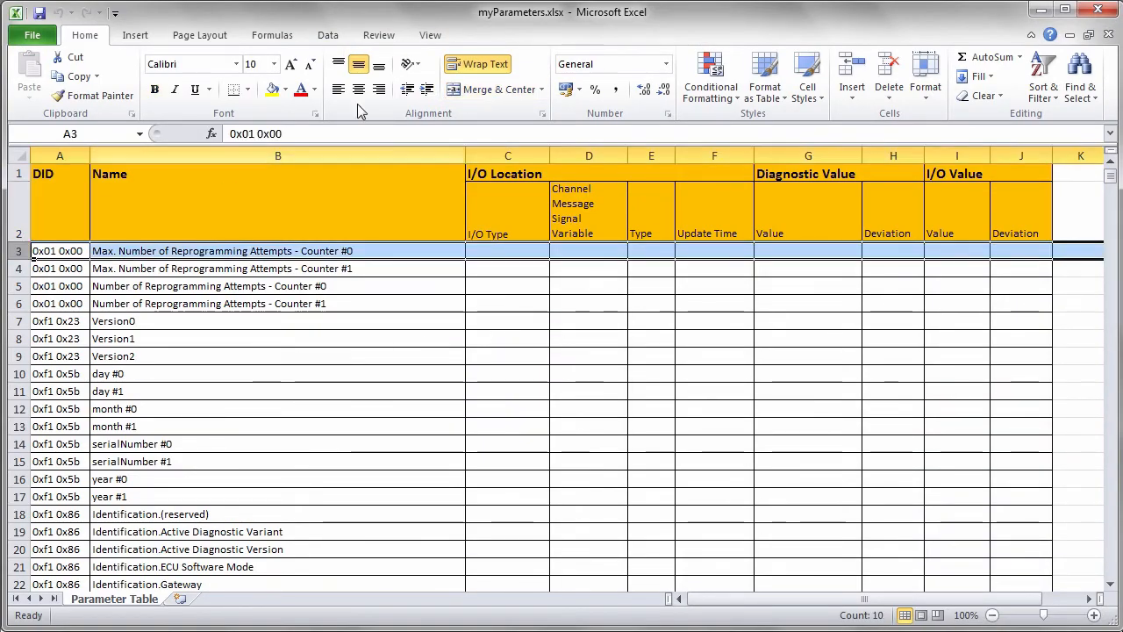
{"action": "left_click", "coordinate": [430, 35]}
{"action": "left_click", "coordinate": [645, 62]}
- Examine the Voltage parameter rows configured for Analog_In_14 and Analog_In_15 in the parameter table
{"action": "left_click", "coordinate": [476, 427]}
{"action": "scroll", "coordinate": [476, 443], "scroll_direction": "down", "scroll_amount": 12}
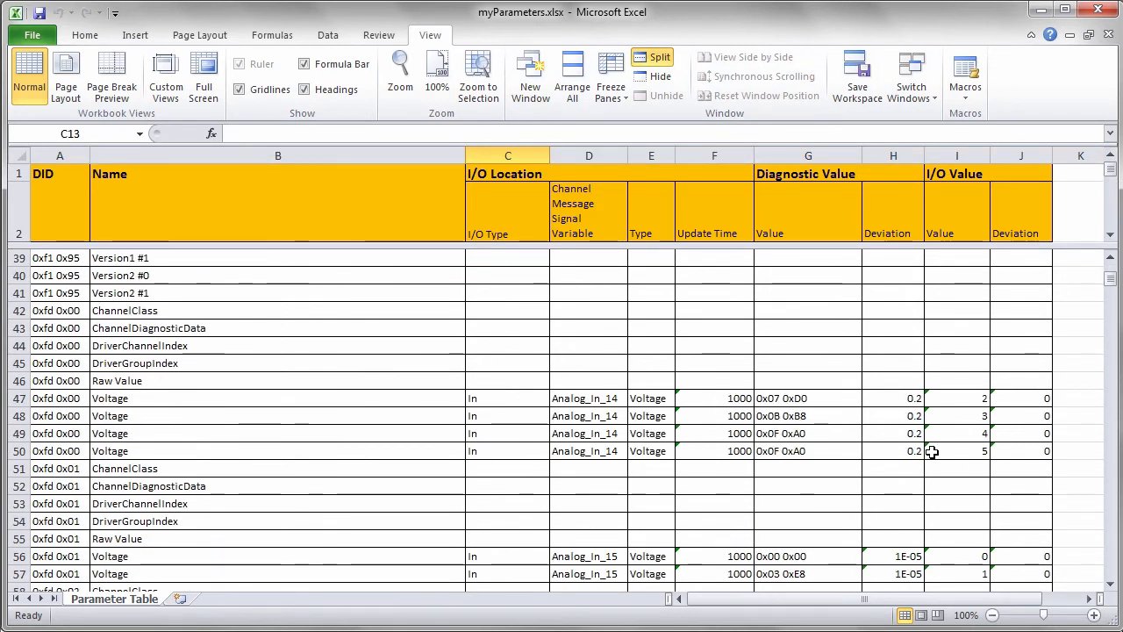
{"action": "left_click", "coordinate": [369, 451]}
{"action": "scroll", "coordinate": [370, 451], "scroll_direction": "down", "scroll_amount": 3}
{"action": "scroll", "coordinate": [383, 446], "scroll_direction": "up", "scroll_amount": 2}
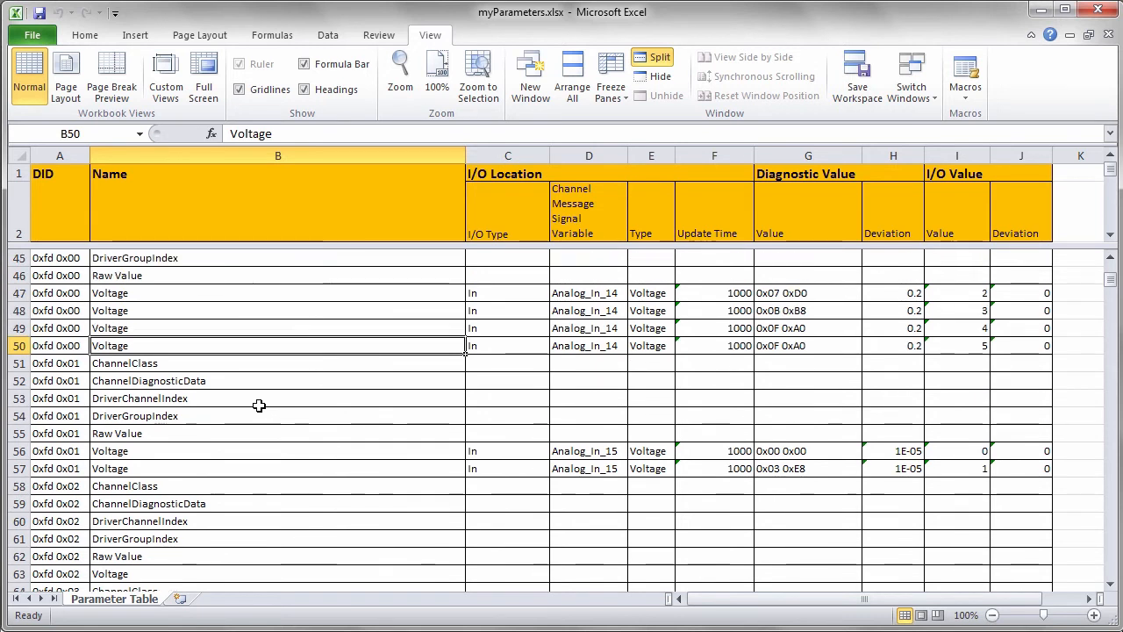
- Duplicate the last Analog_In_14 Voltage row, row 50, by inserting a copy of it directly below
{"action": "left_click", "coordinate": [15, 398]}
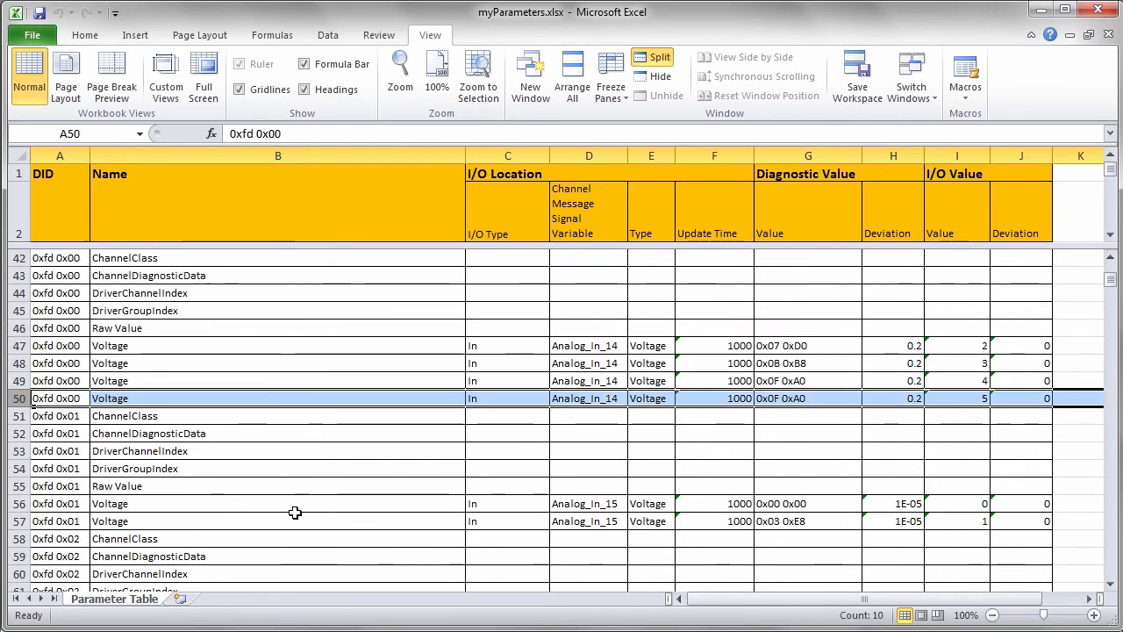
{"action": "left_click", "coordinate": [583, 469]}
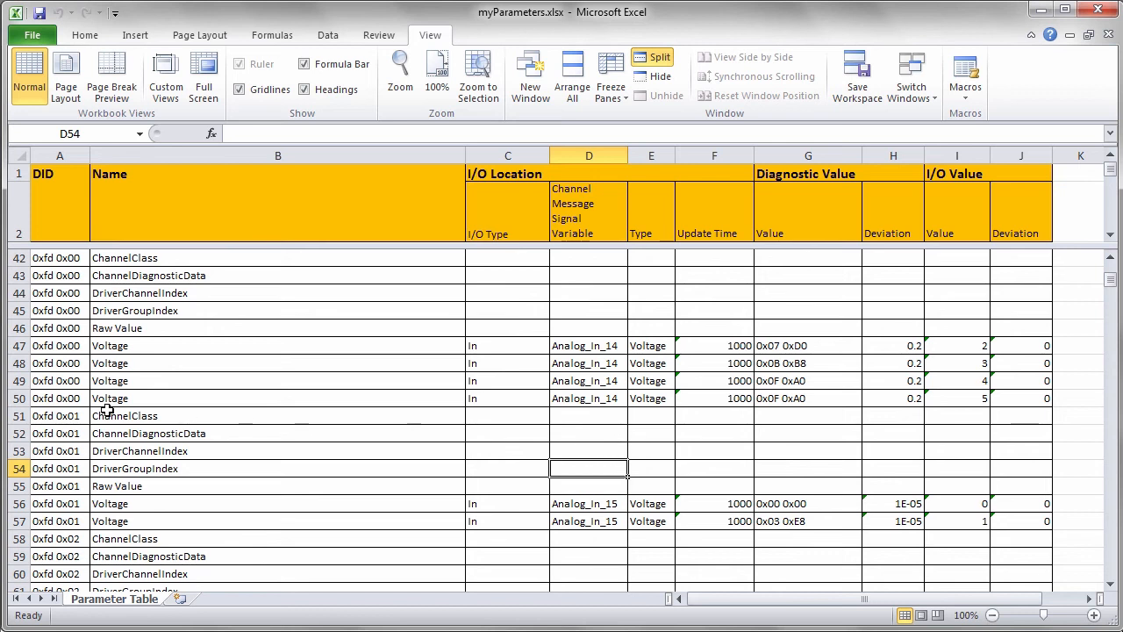
{"action": "left_click", "coordinate": [18, 398]}
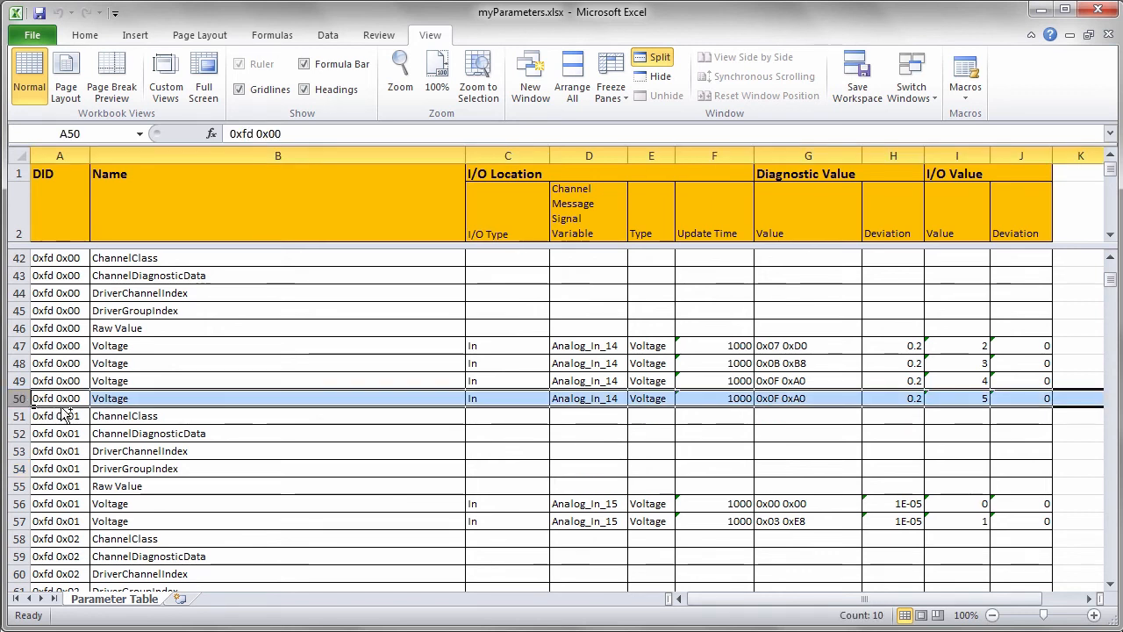
{"action": "key", "text": "ctrl+c"}
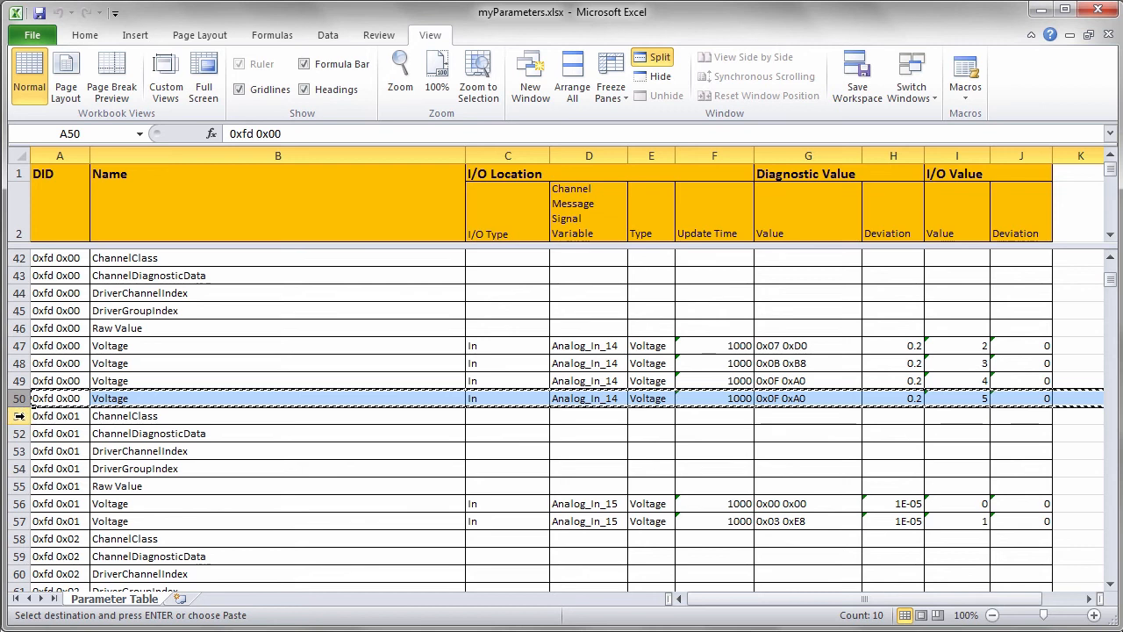
{"action": "right_click", "coordinate": [17, 416]}
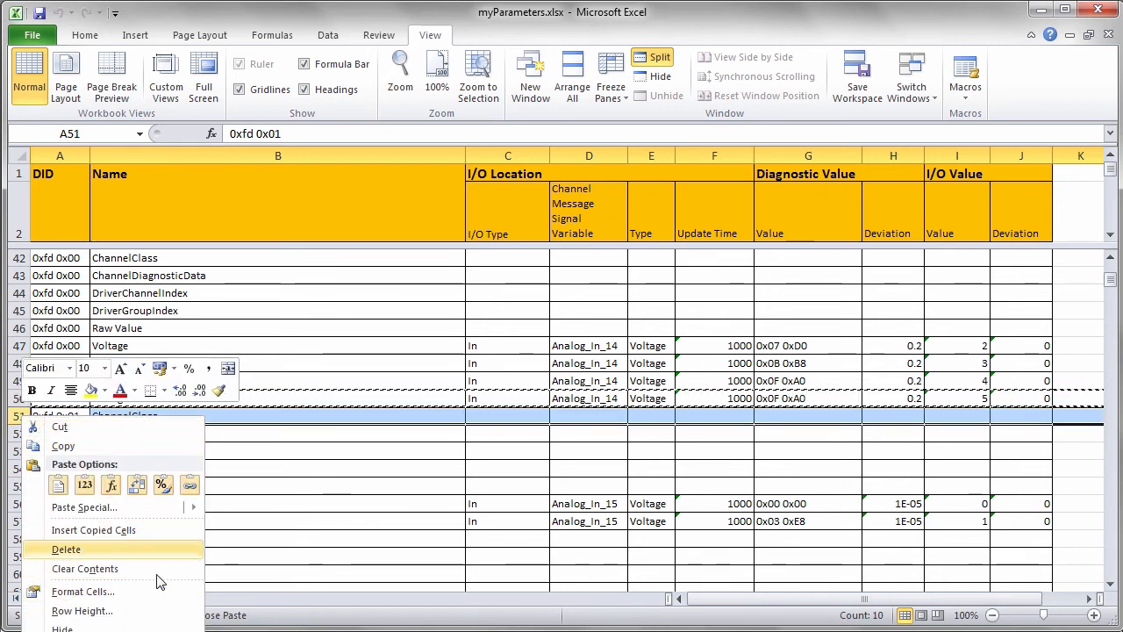
{"action": "left_click", "coordinate": [166, 530]}
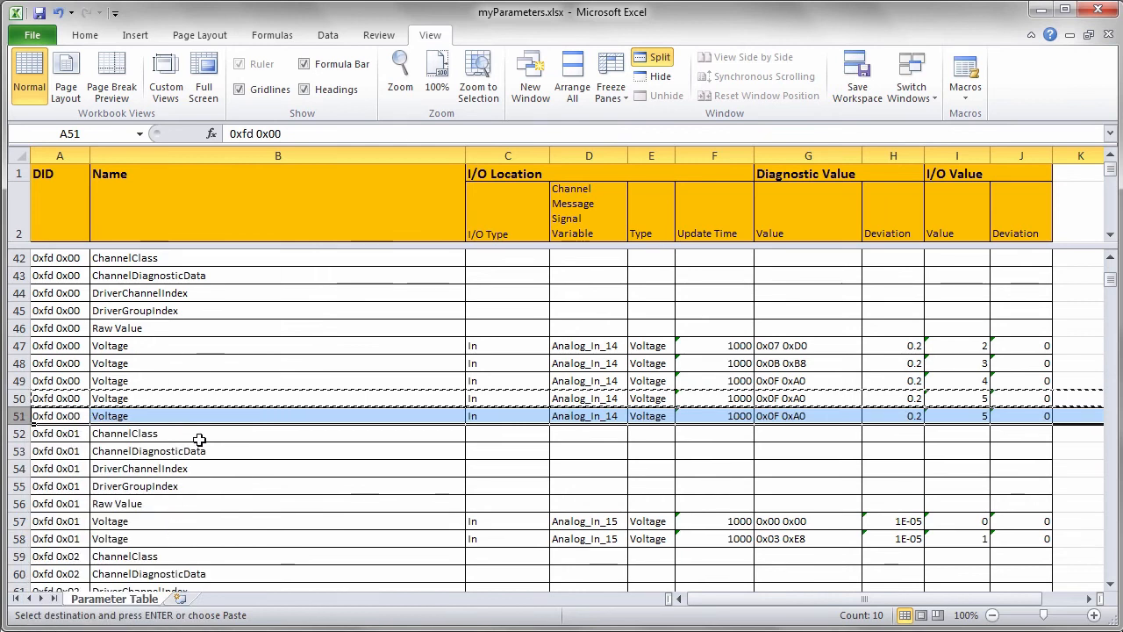
{"action": "left_click", "coordinate": [759, 416]}
{"action": "left_click", "coordinate": [651, 421]}
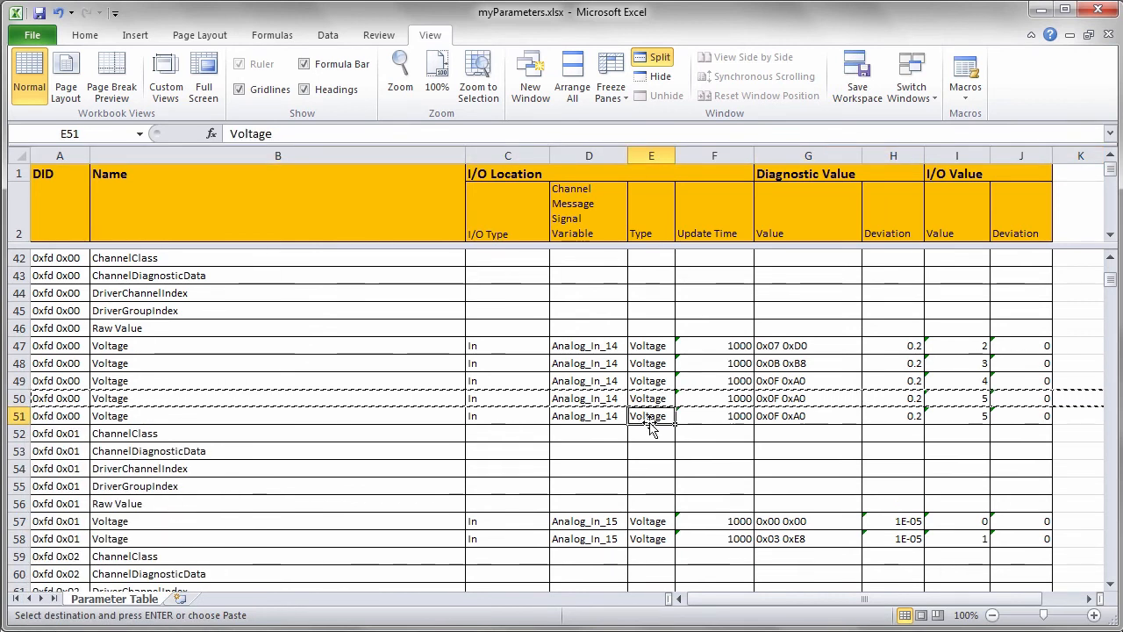
{"action": "key", "text": "Escape"}
- Set the I/O value of the copied Voltage row, row 51, to 9
{"action": "left_click", "coordinate": [974, 416]}
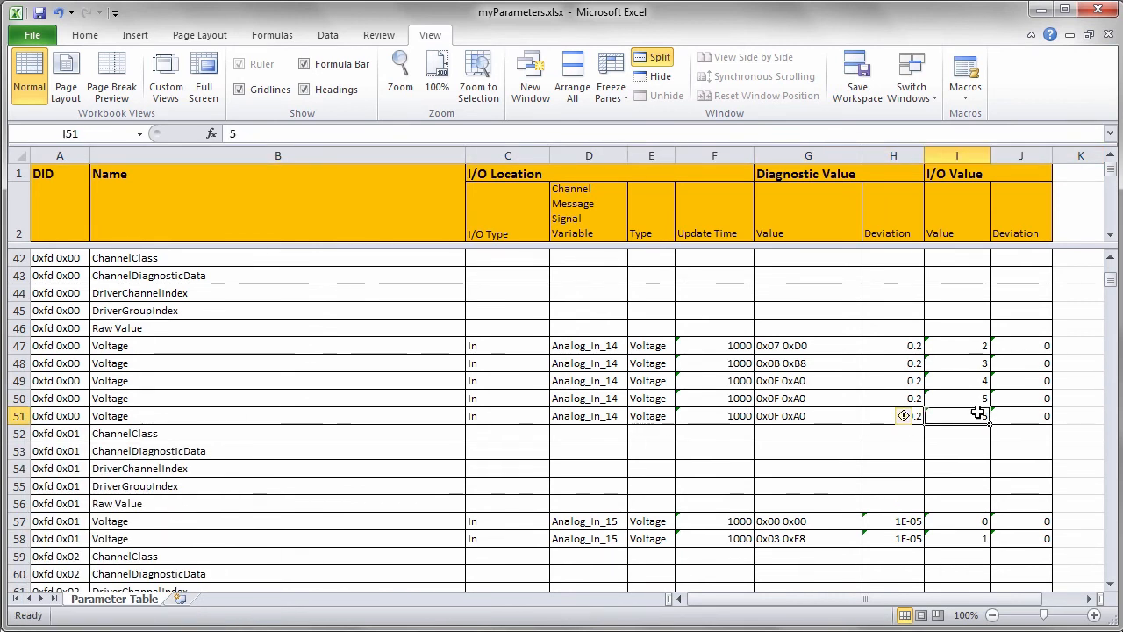
{"action": "double_click", "coordinate": [983, 415]}
{"action": "left_click_drag", "start_coordinate": [978, 415], "coordinate": [1007, 416]}
{"action": "type", "text": "9"}
- Set the diagnostic value of the Voltage entry in row 51 to 0x1F 0xA0
{"action": "left_click", "coordinate": [887, 422]}
{"action": "left_click", "coordinate": [825, 419]}
{"action": "double_click", "coordinate": [831, 418]}
{"action": "left_click_drag", "start_coordinate": [815, 416], "coordinate": [794, 416]}
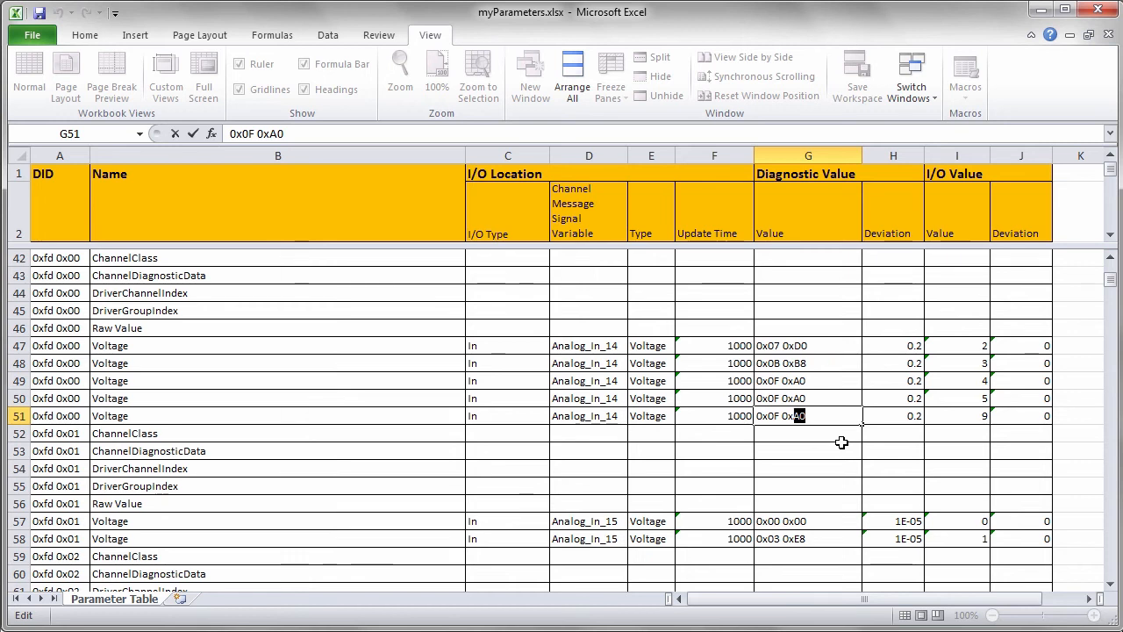
{"action": "left_click", "coordinate": [778, 416]}
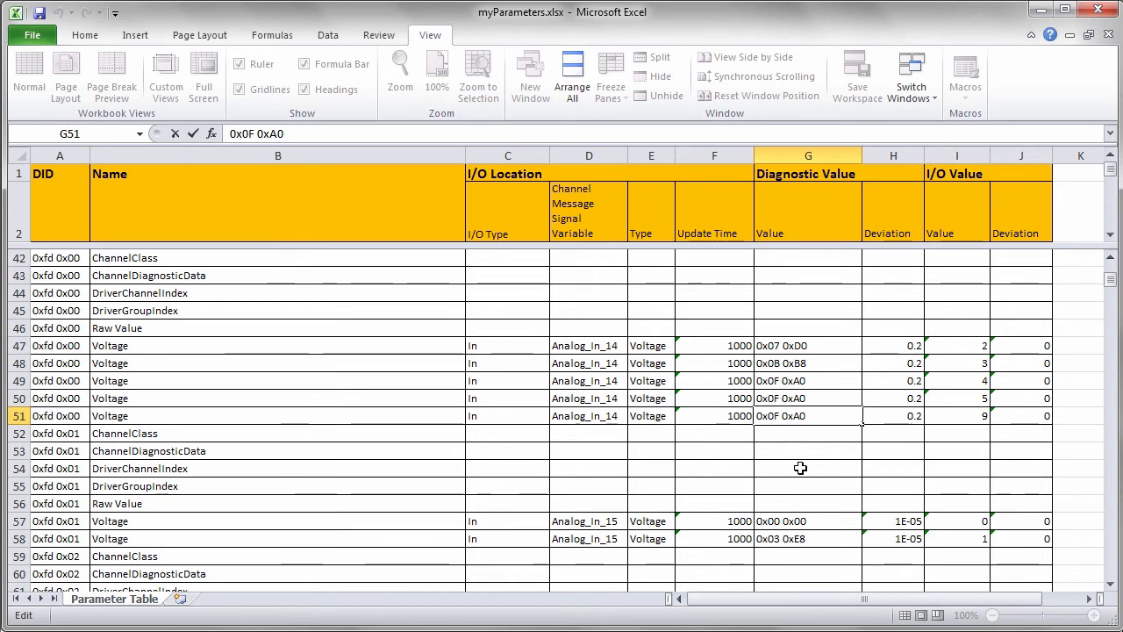
{"action": "left_click", "coordinate": [831, 382]}
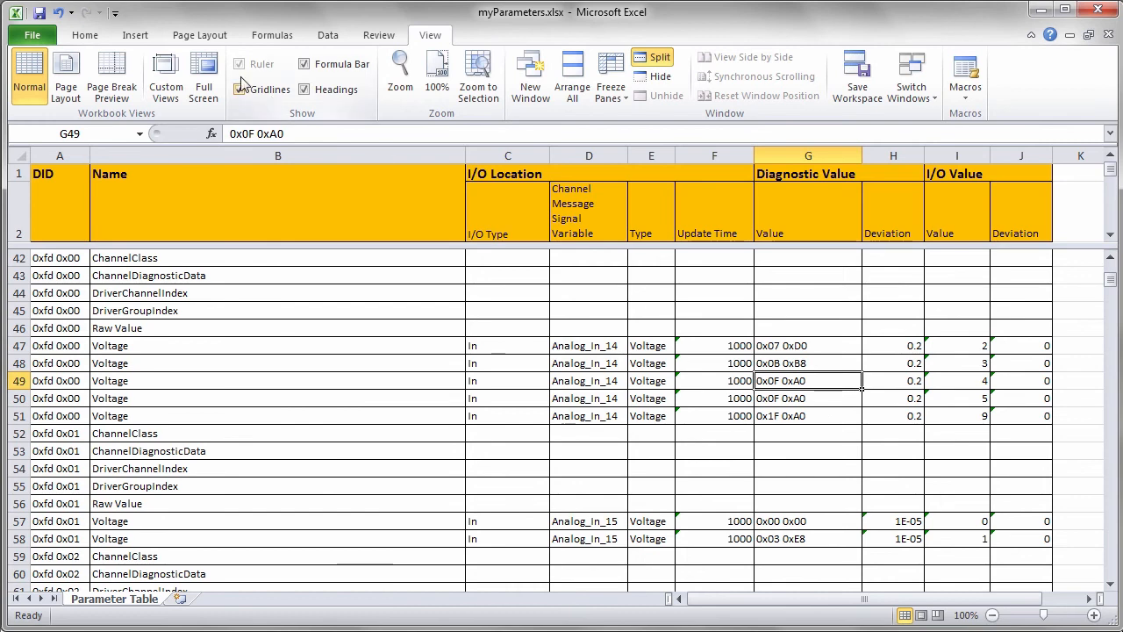
- Save the edited myParameters.xlsx, close Excel and dismiss the open file dialog in CANoe.DiVa
{"action": "left_click", "coordinate": [40, 13]}
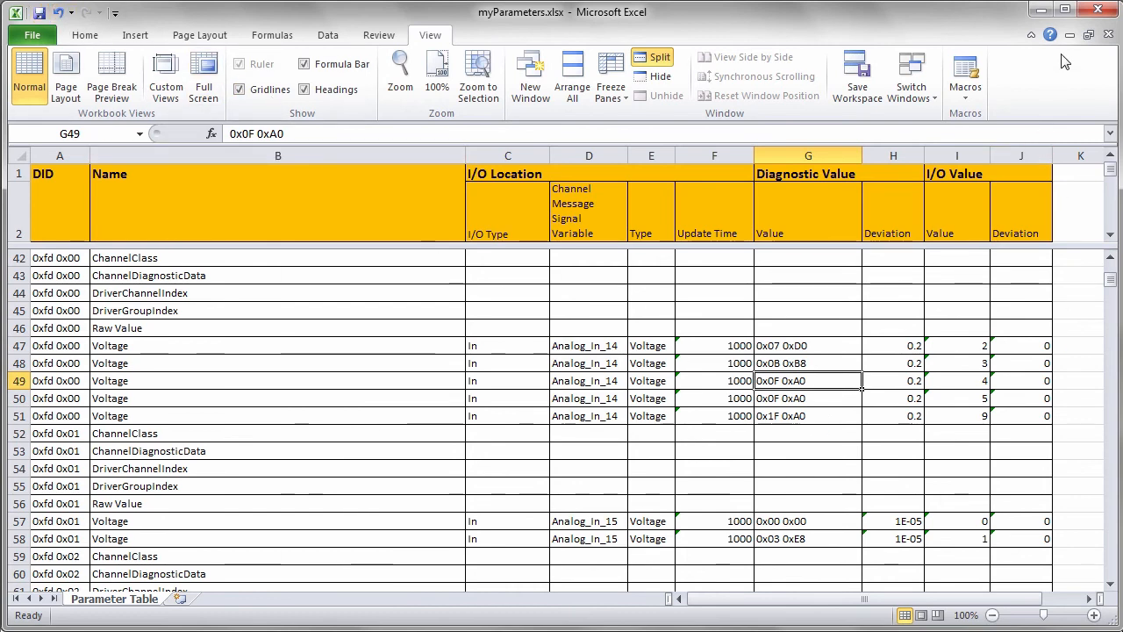
{"action": "left_click", "coordinate": [1089, 16]}
{"action": "left_click", "coordinate": [965, 579]}
- Import the edited myParameters.xlsx from the Config folder into the diagnostic application parameters
{"action": "left_click", "coordinate": [272, 68]}
{"action": "left_click", "coordinate": [586, 208]}
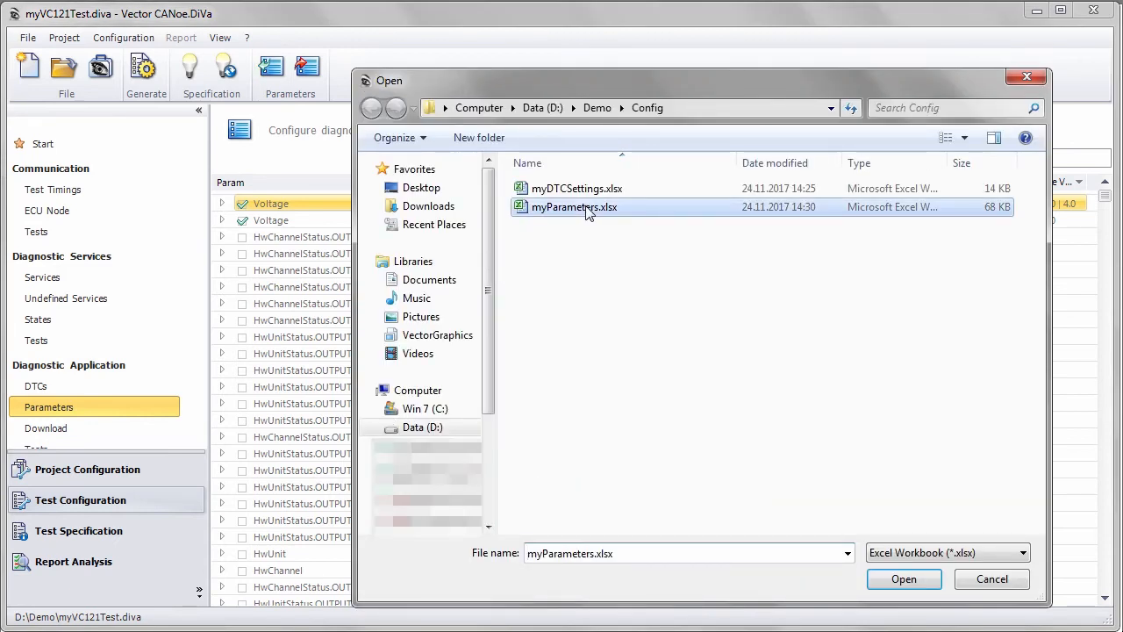
{"action": "double_click", "coordinate": [586, 211]}
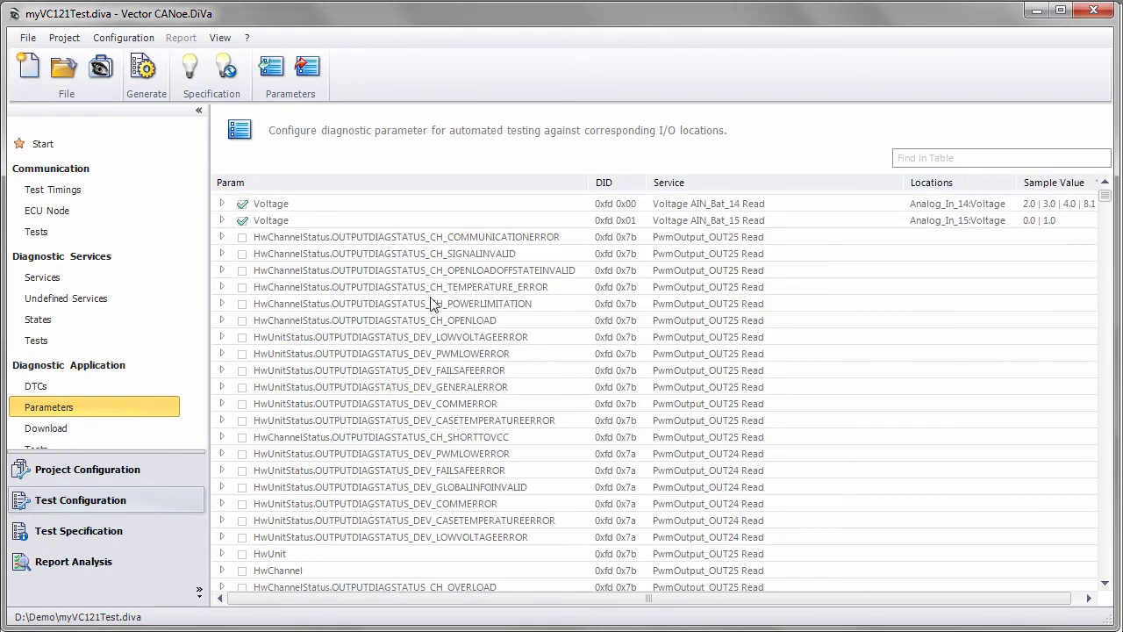
- Expand the Voltage parameter of DID 0xfd 0x00 to inspect its imported sample values
{"action": "left_click", "coordinate": [1030, 209]}
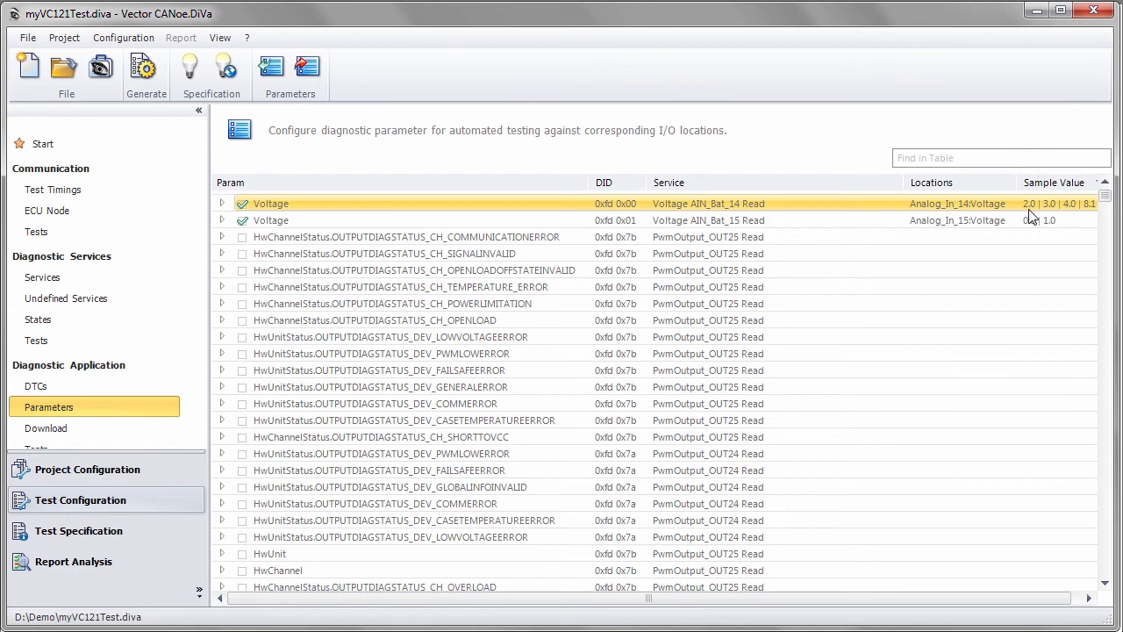
{"action": "left_click", "coordinate": [223, 204]}
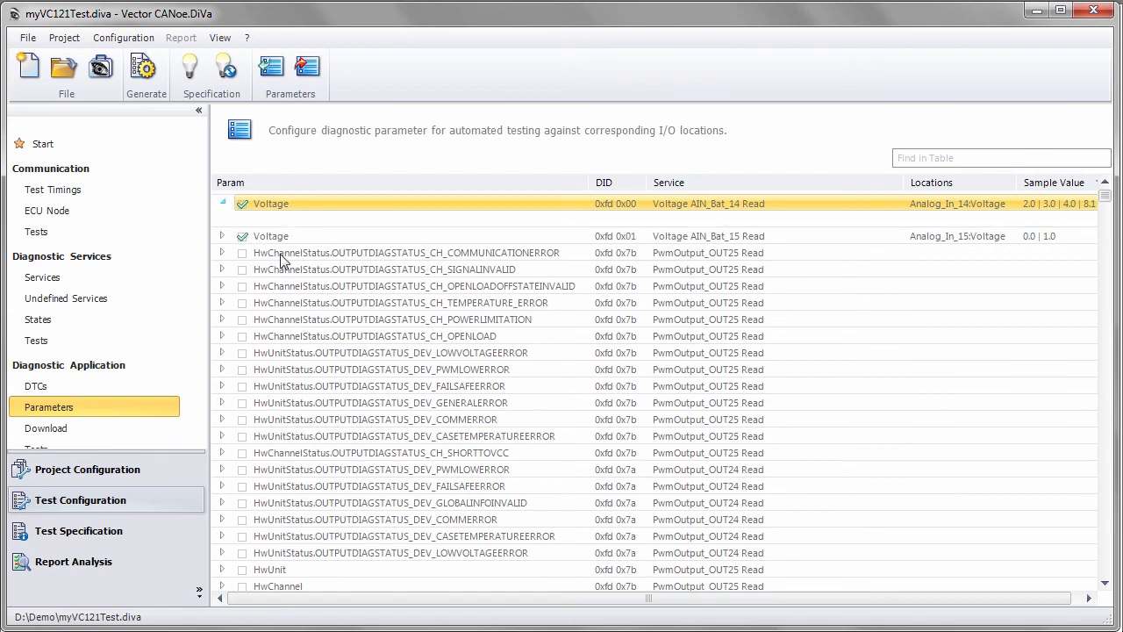